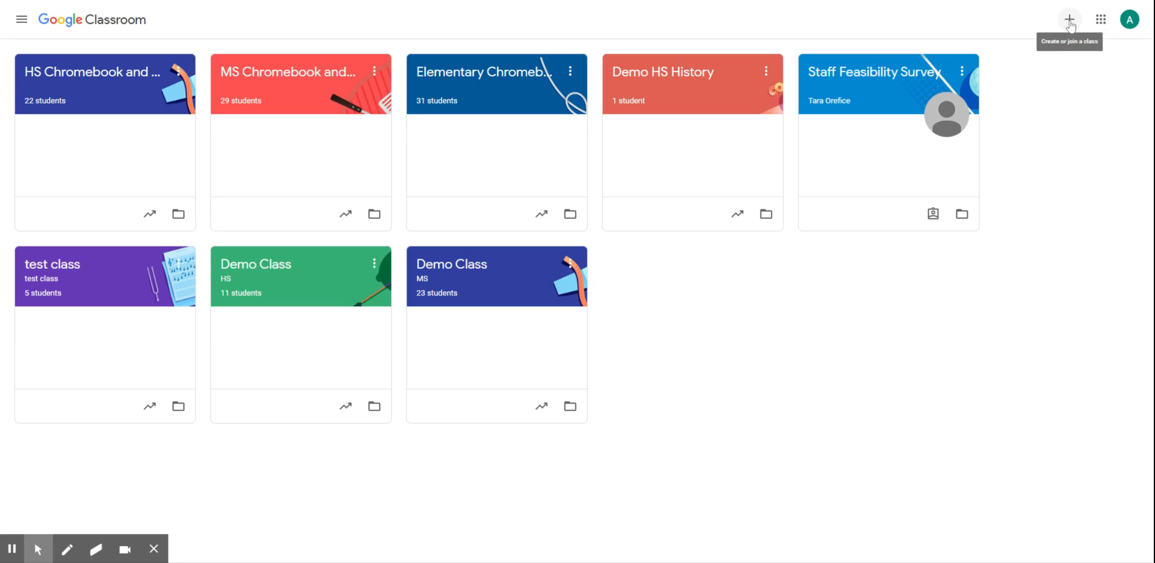
- Start a new class with the class name "Test Class" and section 2
{"action": "left_click", "coordinate": [1071, 22]}
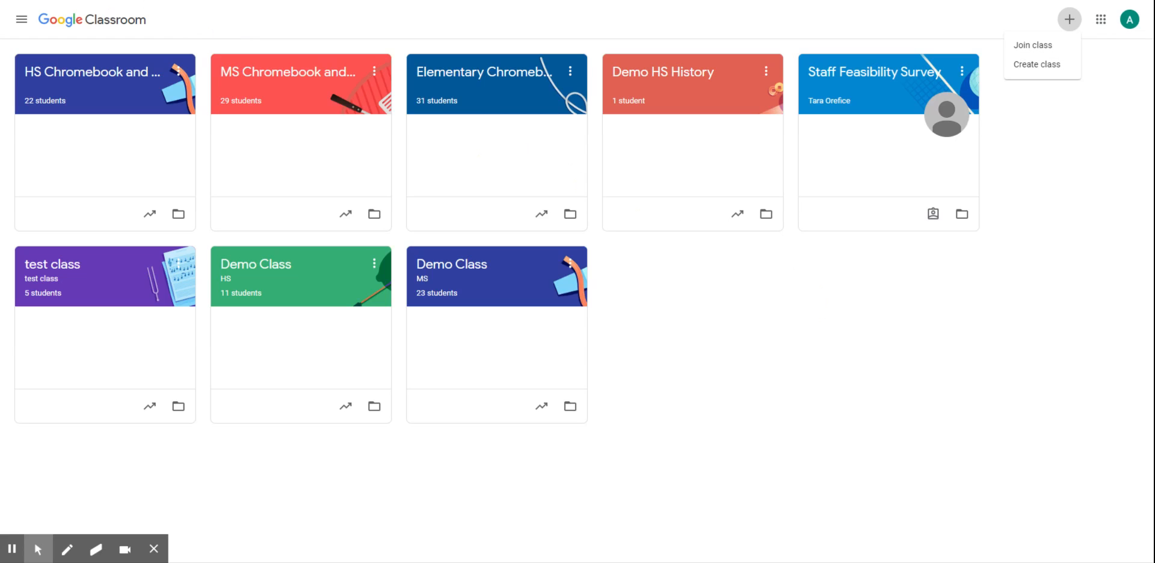
{"action": "left_click", "coordinate": [1050, 66]}
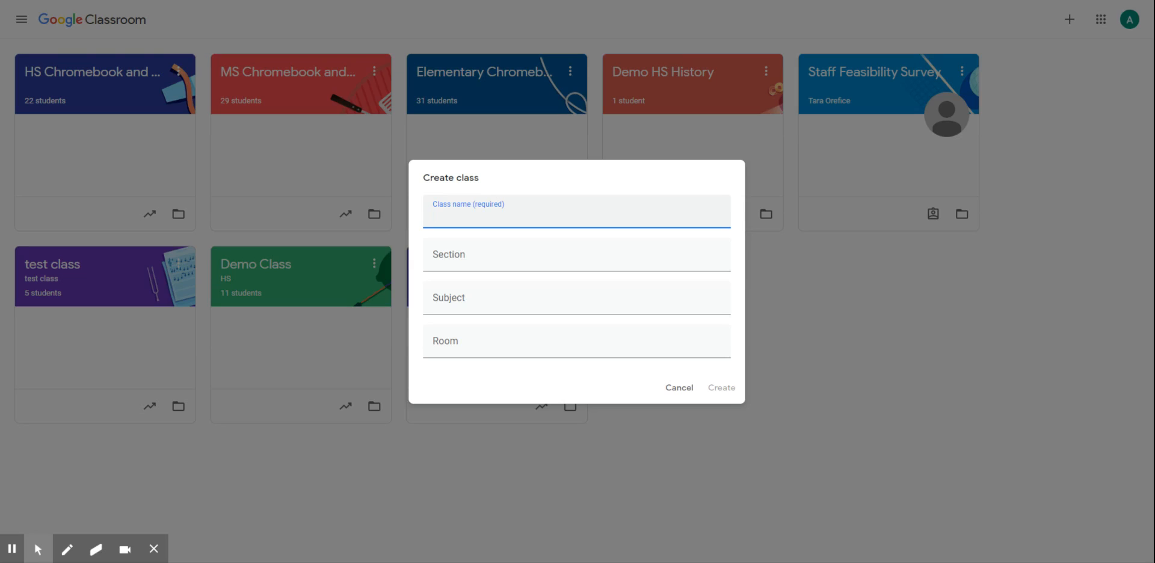
{"action": "type", "text": "Test Class"}
{"action": "key", "text": "Tab"}
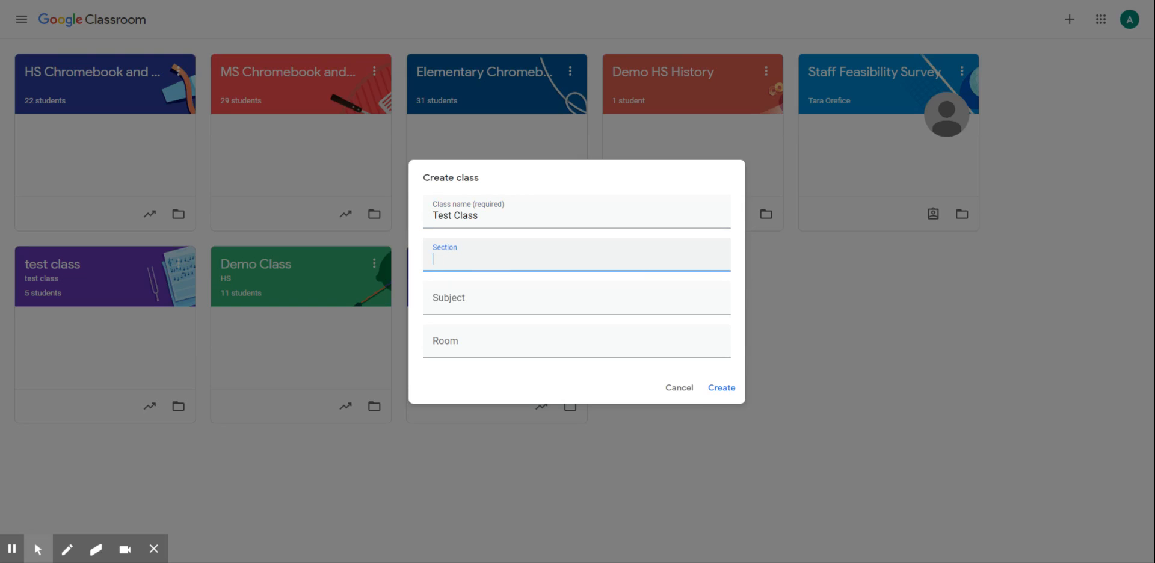
{"action": "type", "text": "2"}
{"action": "key", "text": "Tab"}
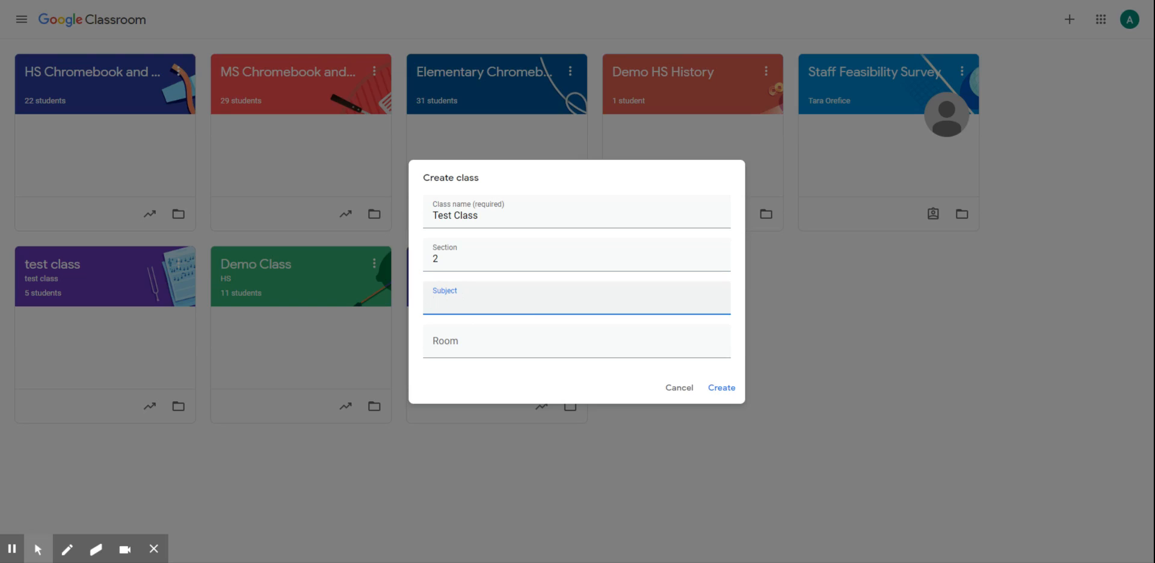
{"action": "type", "text": "Tutorials"}
{"action": "key", "text": "BackSpace"}
{"action": "key", "text": "BackSpace"}
{"action": "key", "text": "BackSpace"}
{"action": "key", "text": "BackSpace"}
{"action": "key", "text": "BackSpace"}
{"action": "key", "text": "BackSpace"}
{"action": "key", "text": "BackSpace"}
{"action": "key", "text": "BackSpace"}
{"action": "key", "text": "BackSpace"}
{"action": "type", "text": "E"}
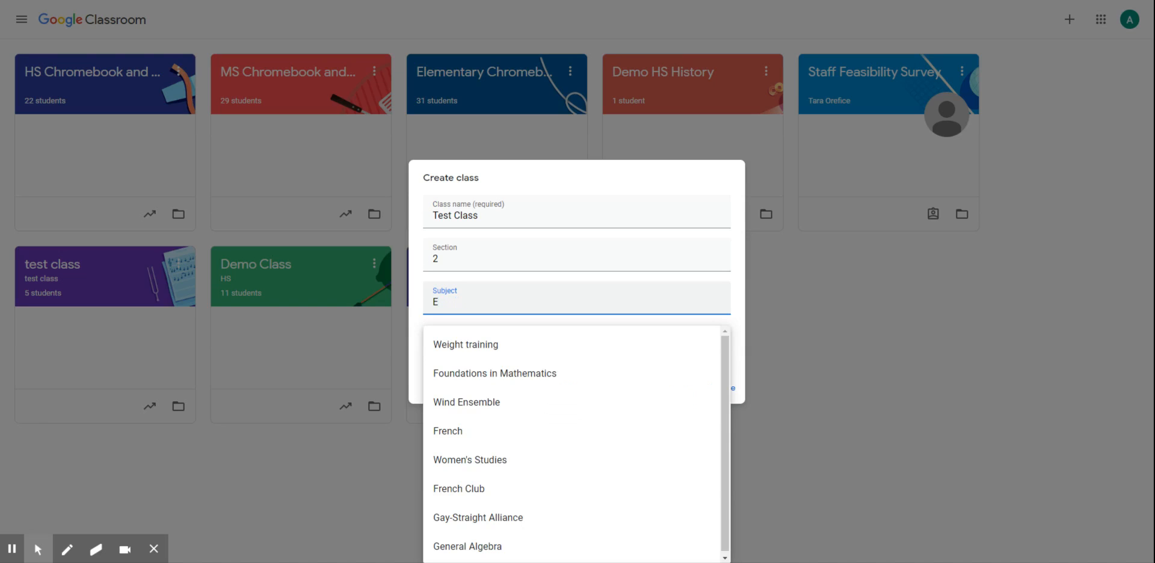
{"action": "type", "text": "nglish"}
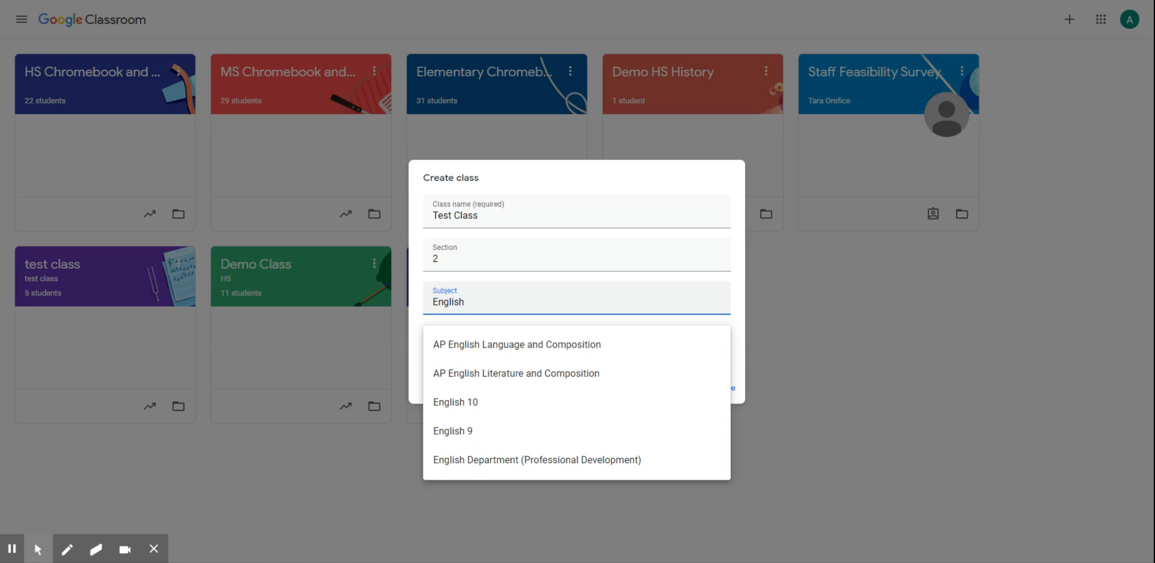
{"action": "key", "text": "BackSpace"}
{"action": "key", "text": "BackSpace"}
{"action": "key", "text": "BackSpace"}
{"action": "key", "text": "BackSpace"}
{"action": "key", "text": "BackSpace"}
{"action": "key", "text": "BackSpace"}
{"action": "key", "text": "BackSpace"}
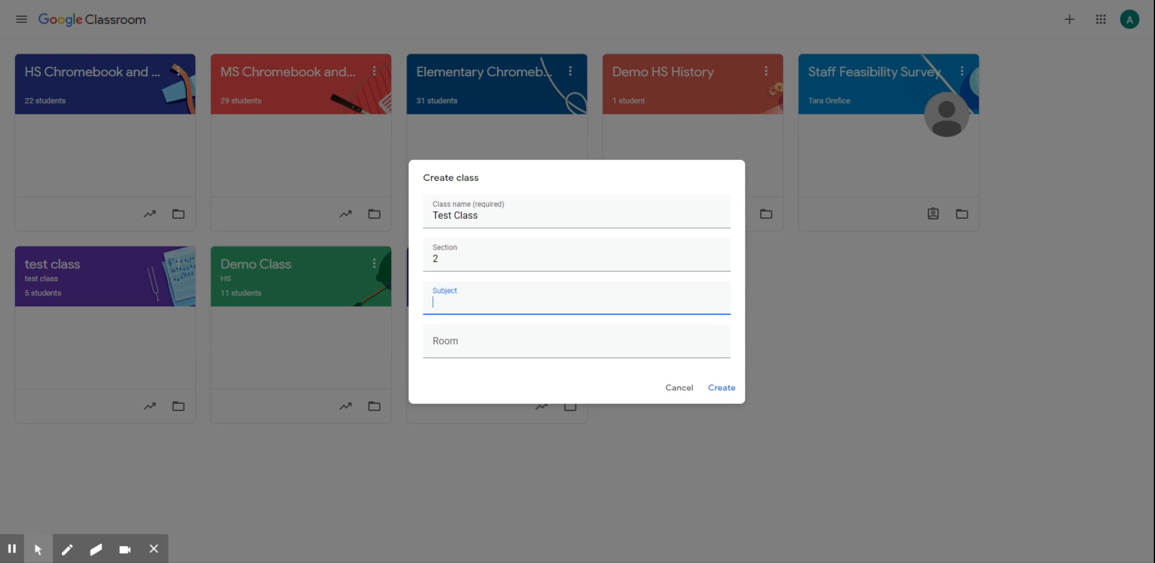
- Enter "Tutorials" as the subject, leave the room blank, and create the class
{"action": "type", "text": "Tutorials"}
{"action": "left_click", "coordinate": [577, 341]}
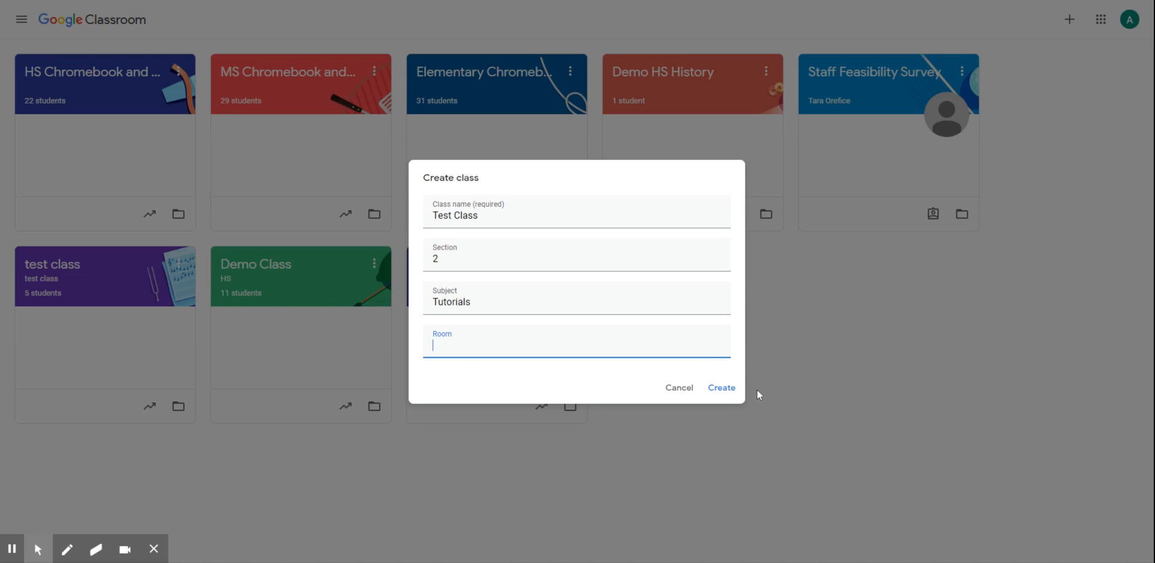
{"action": "left_click", "coordinate": [721, 389]}
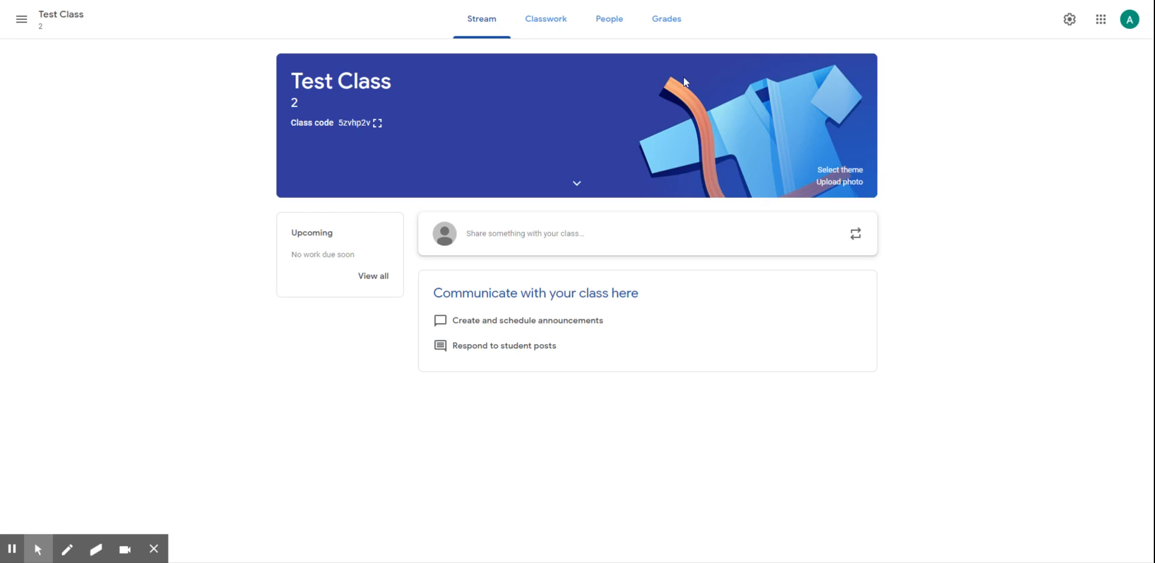
- Change the class theme to the purple yarn and pins image from the Other category of the gallery
{"action": "left_click", "coordinate": [842, 170]}
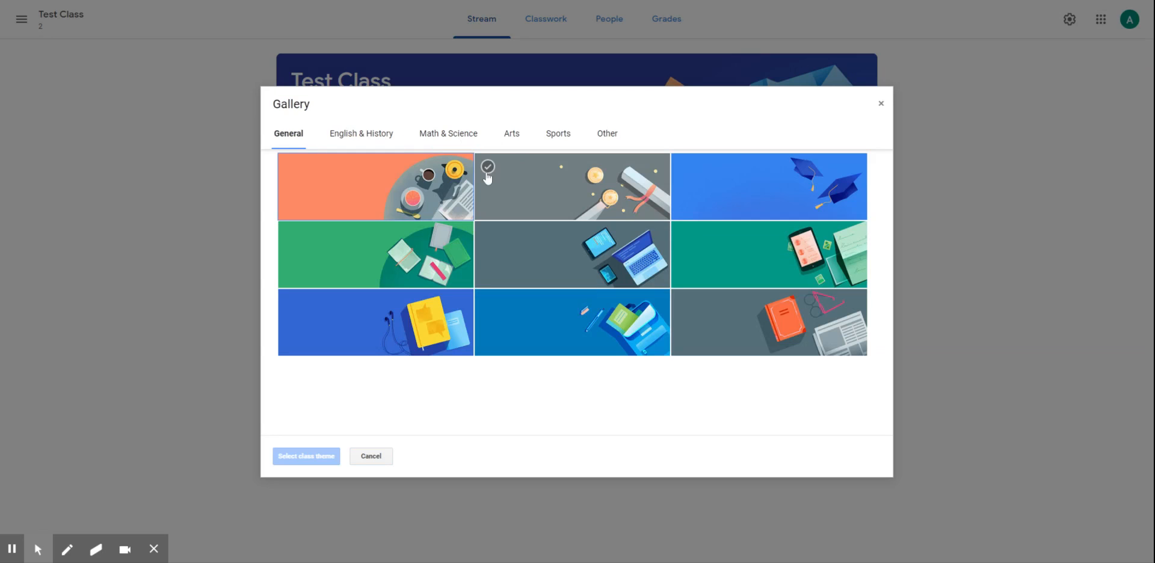
{"action": "left_click", "coordinate": [620, 139]}
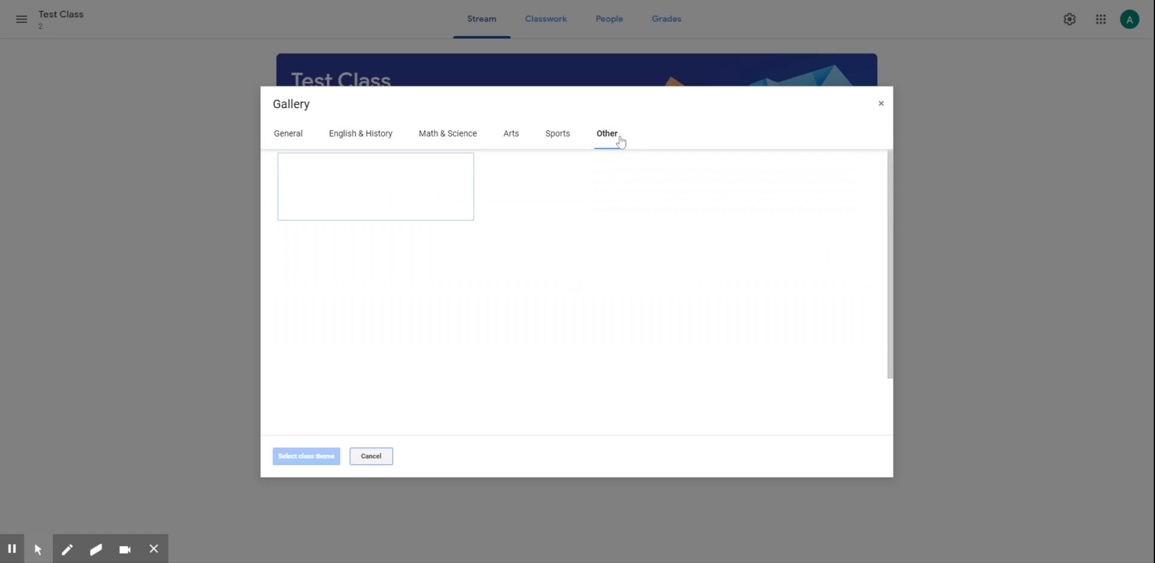
{"action": "scroll", "coordinate": [751, 340], "scroll_direction": "down", "scroll_amount": 1}
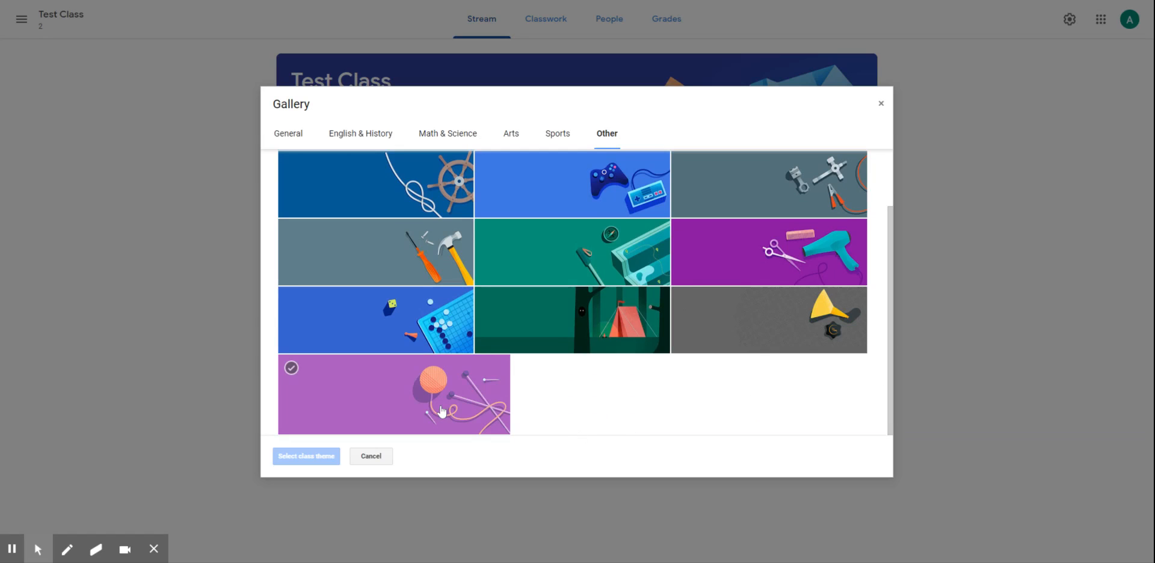
{"action": "left_click", "coordinate": [423, 382]}
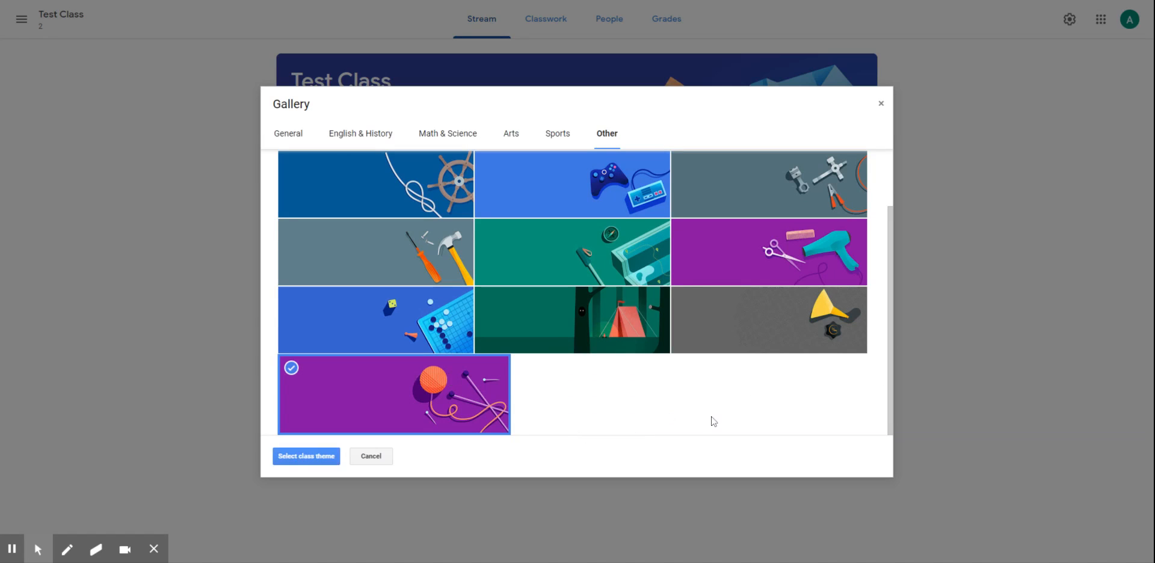
{"action": "left_click", "coordinate": [299, 458]}
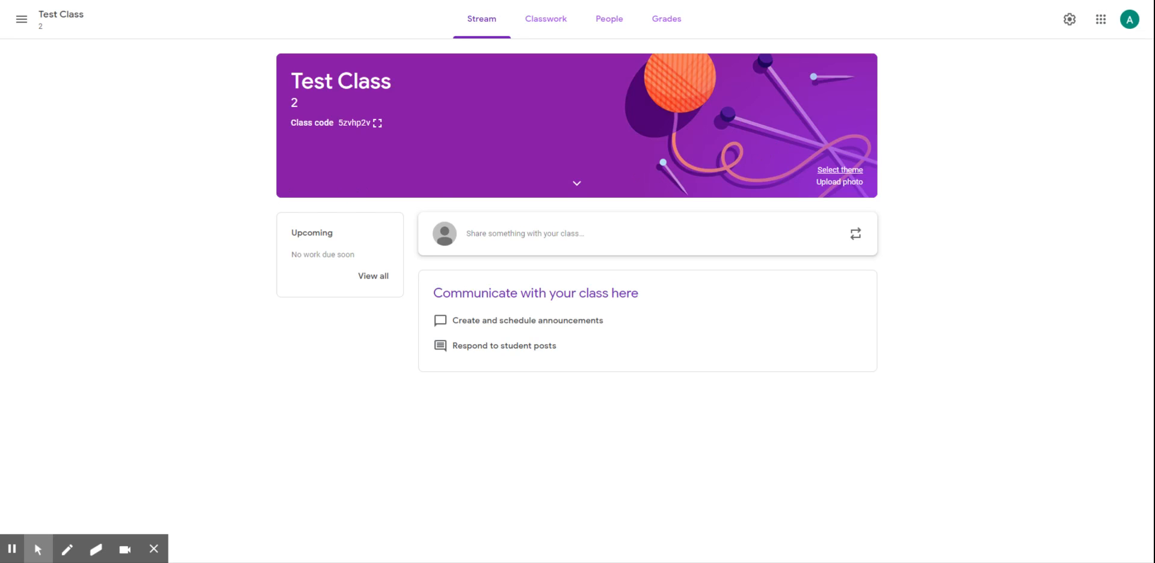
- Display the class code enlarged, and close the enlarged view
{"action": "left_click", "coordinate": [377, 126]}
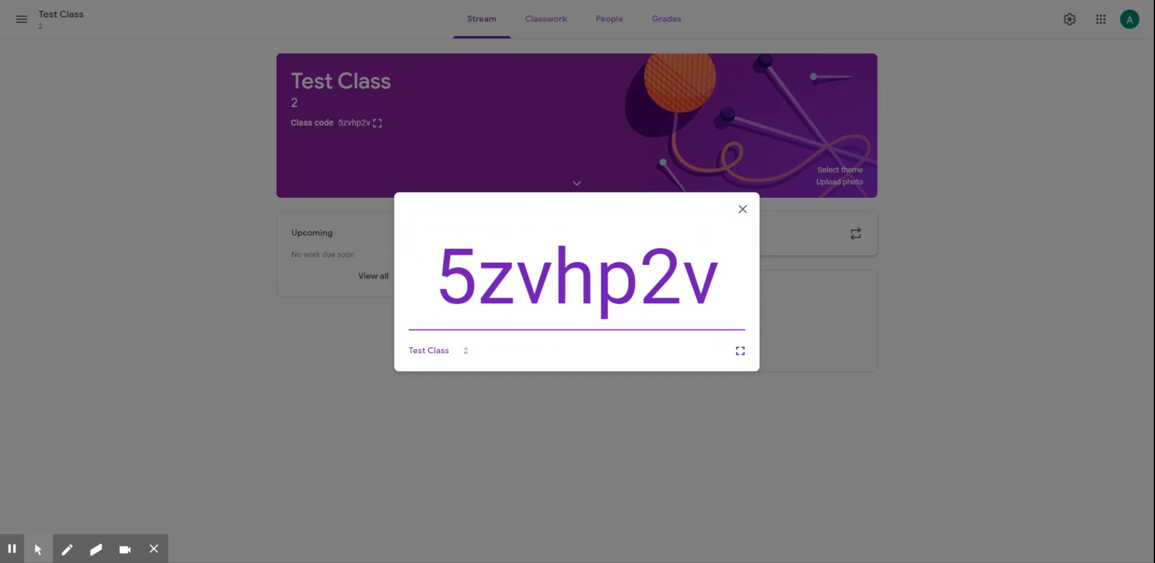
{"action": "left_click", "coordinate": [742, 210]}
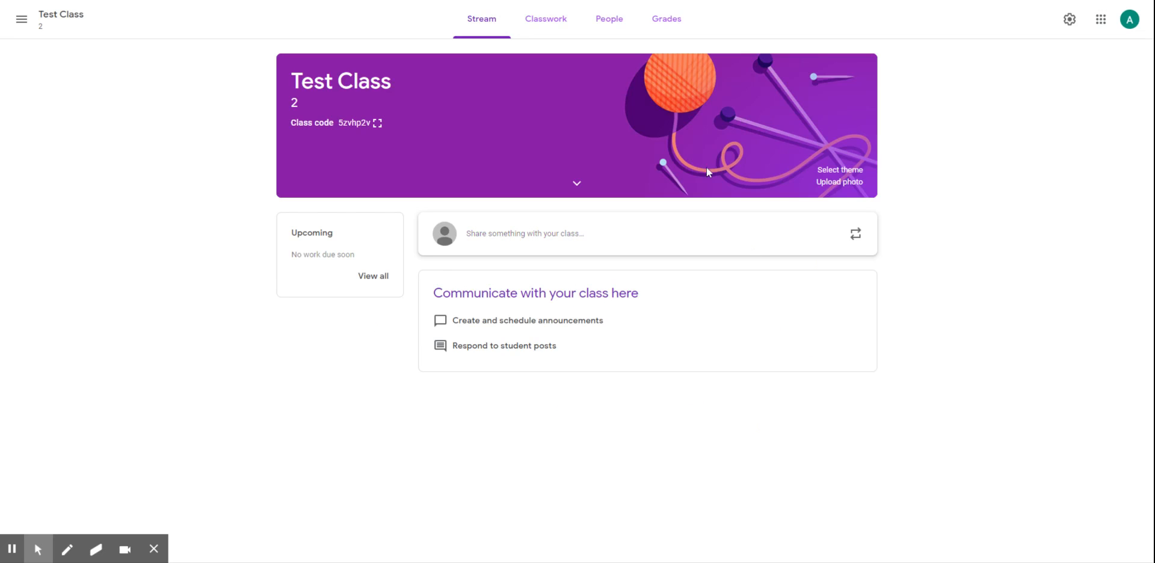
{"action": "left_click", "coordinate": [1069, 20]}
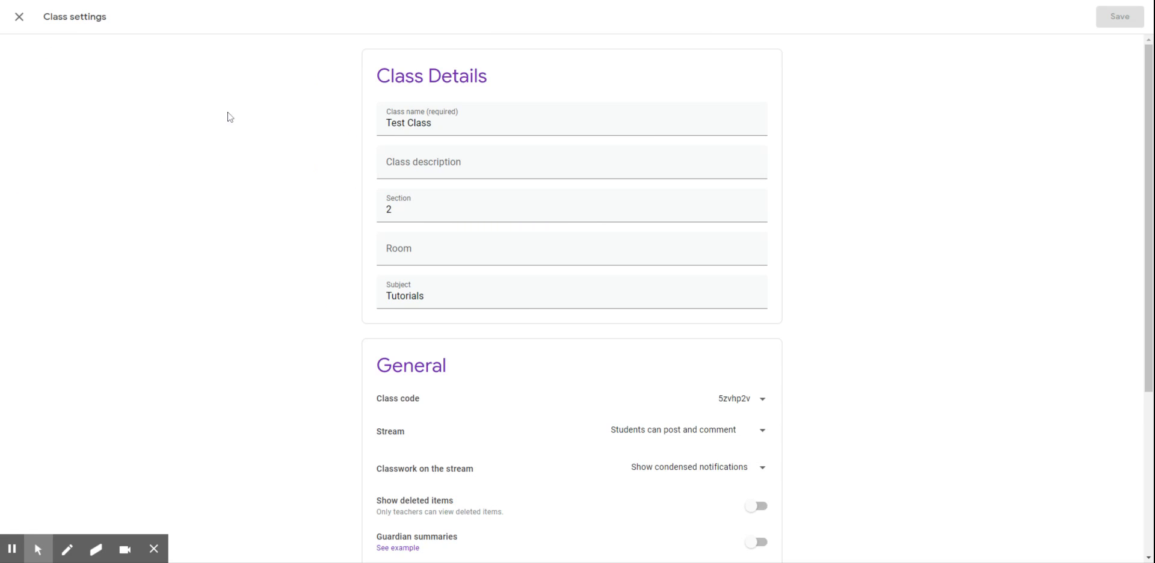
{"action": "left_click", "coordinate": [20, 17]}
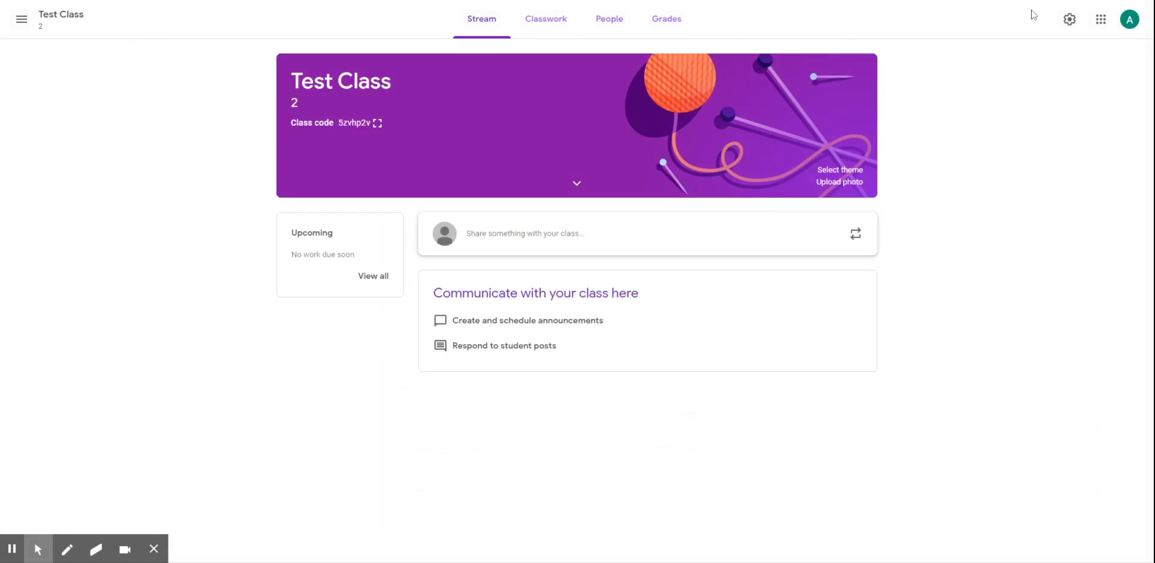
{"action": "left_click", "coordinate": [1101, 24]}
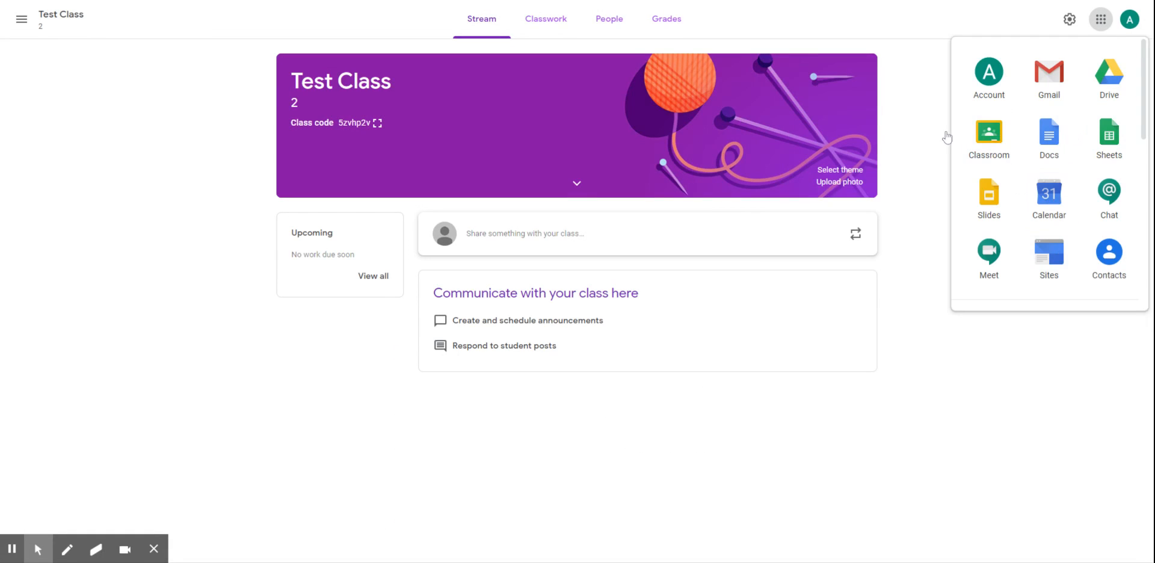
{"action": "left_click", "coordinate": [932, 411]}
- Review the Stream posting and commenting permission options in the class settings, and return to the class stream
{"action": "left_click", "coordinate": [1075, 20]}
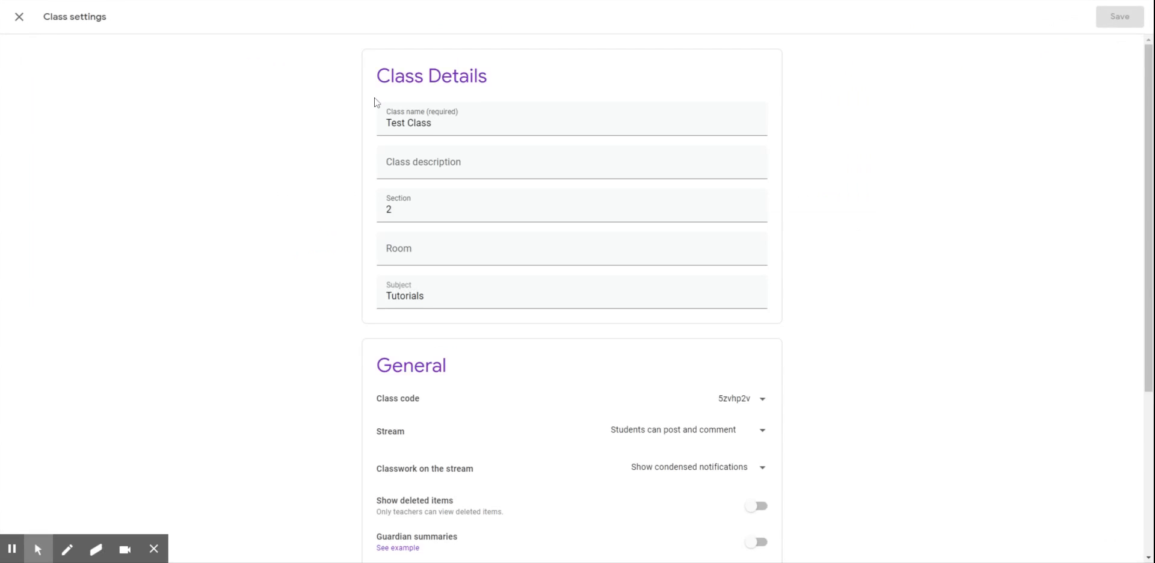
{"action": "scroll", "coordinate": [797, 381], "scroll_direction": "down", "scroll_amount": 2}
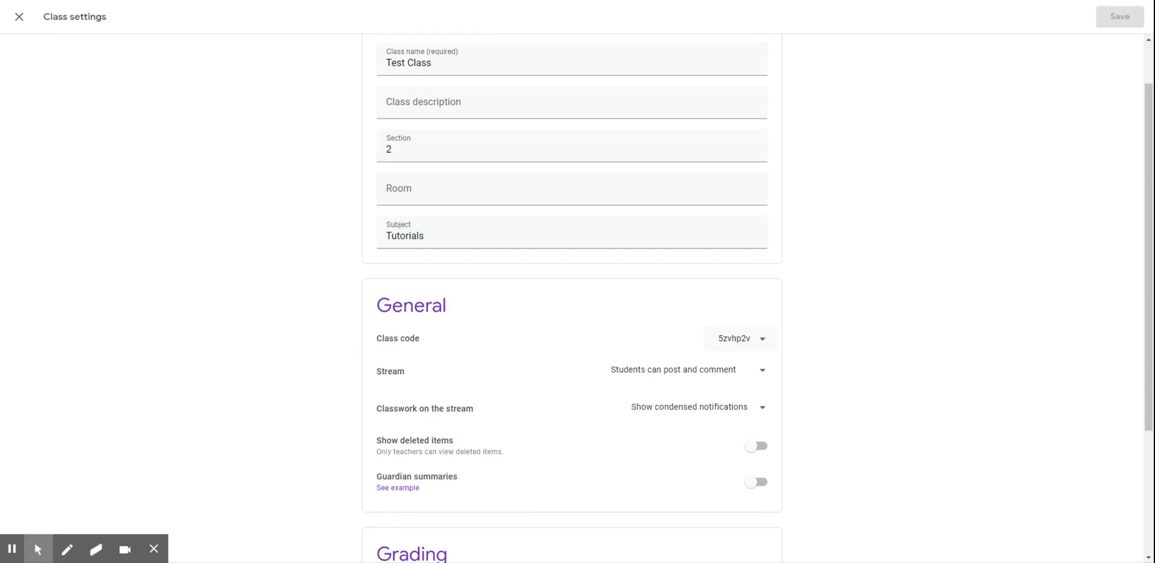
{"action": "scroll", "coordinate": [794, 353], "scroll_direction": "down", "scroll_amount": 1}
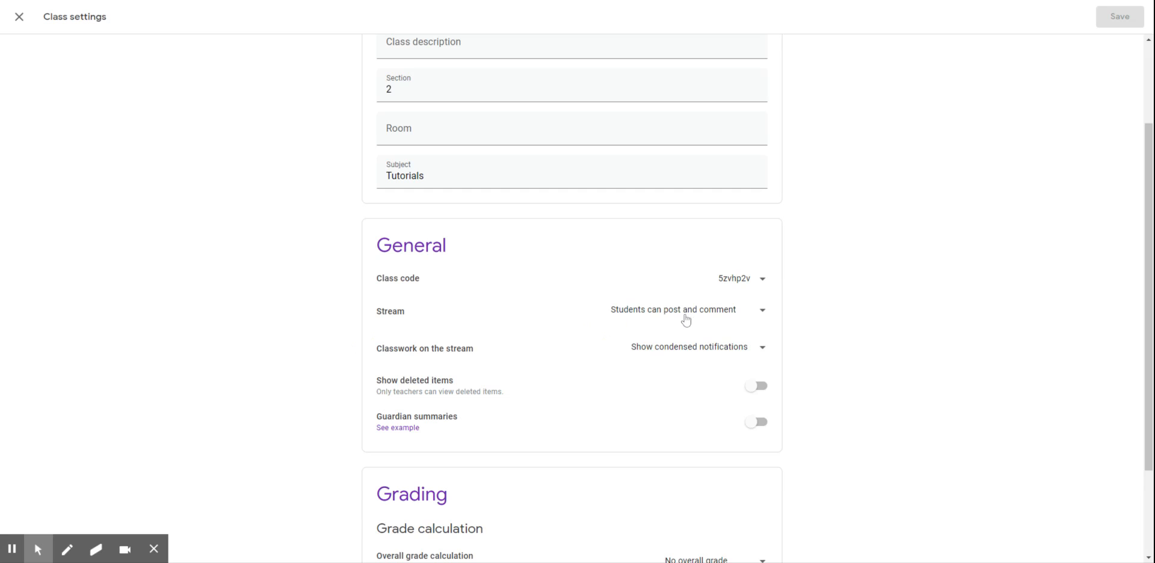
{"action": "left_click", "coordinate": [763, 311]}
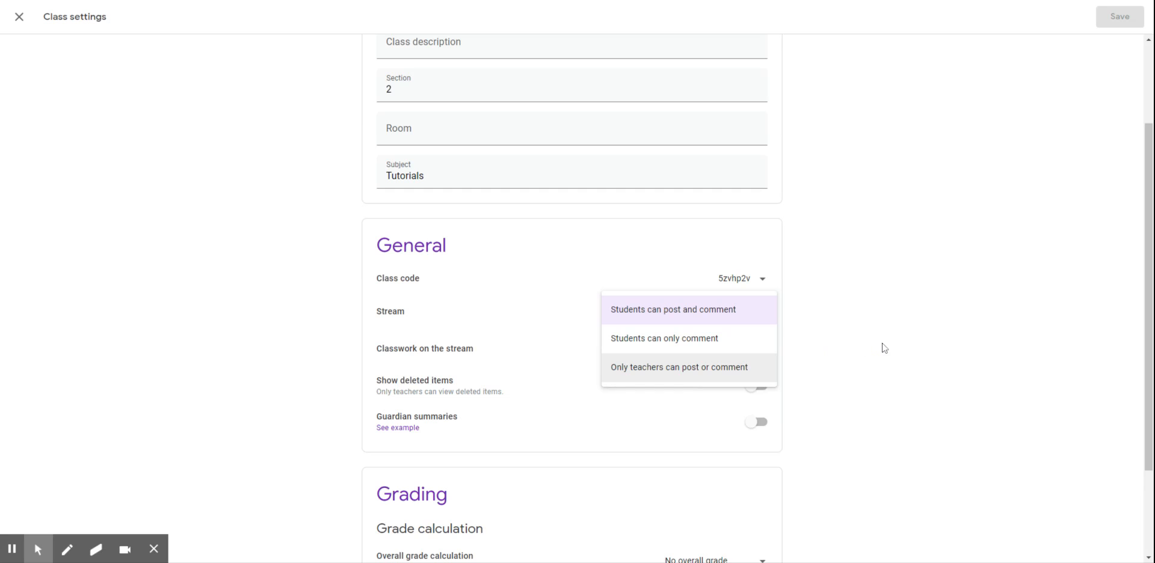
{"action": "left_click", "coordinate": [905, 337]}
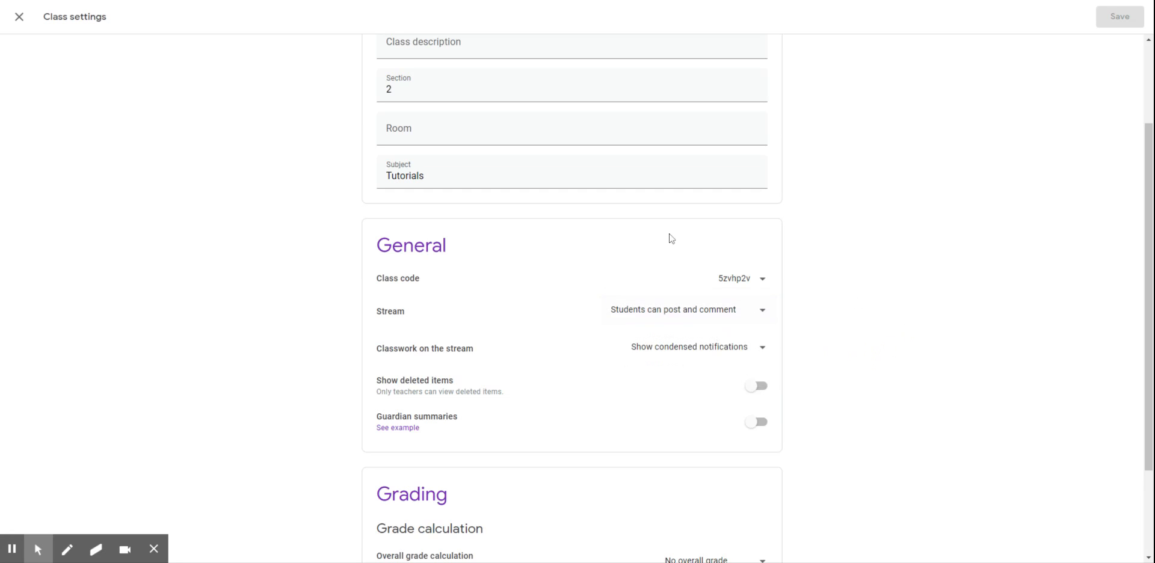
{"action": "left_click", "coordinate": [19, 17]}
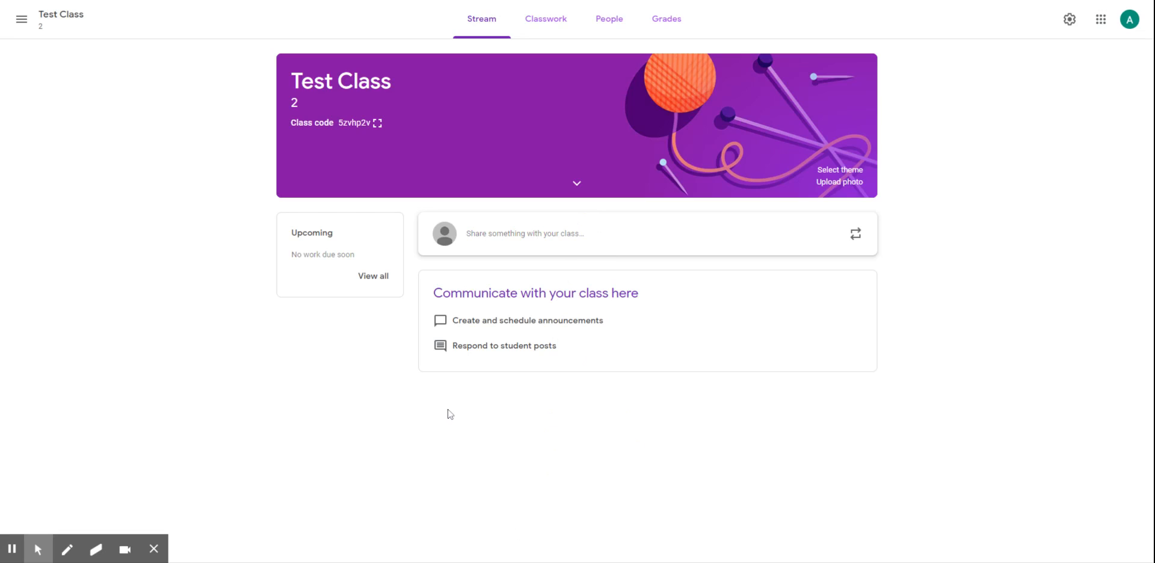
- Post the announcement "Welcome to my class" to both Test Class 2 and the class named "test class"
{"action": "left_click", "coordinate": [524, 240]}
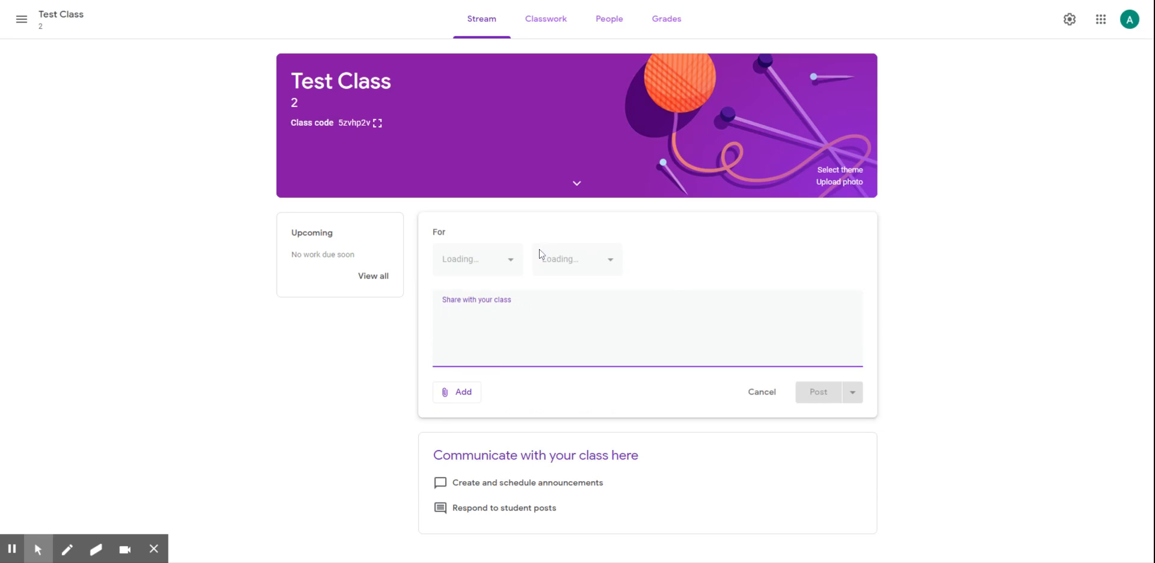
{"action": "type", "text": "Welcome to my class"}
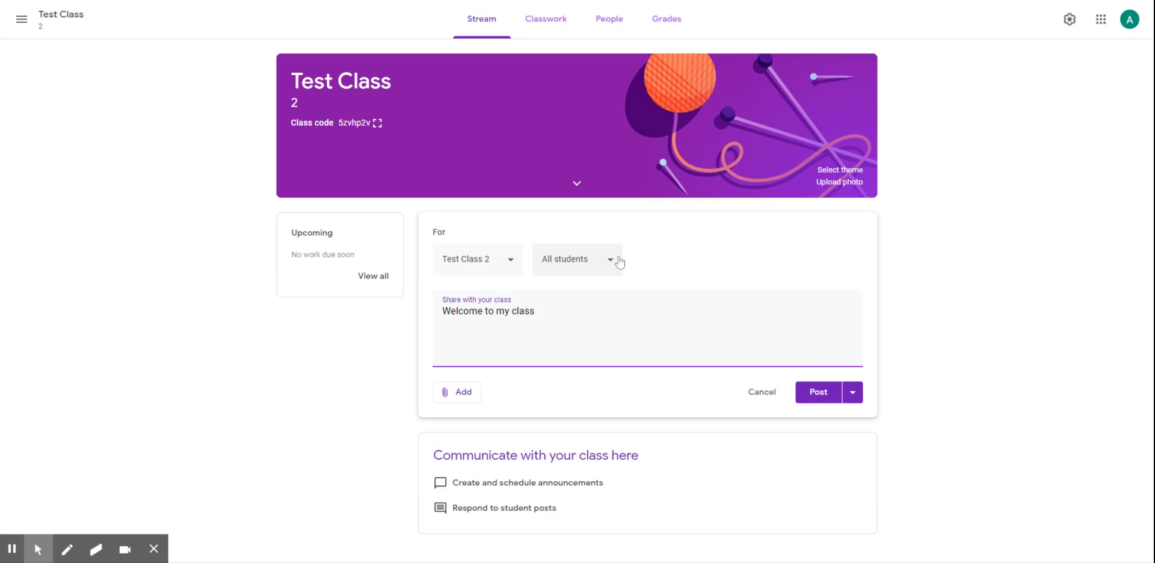
{"action": "left_click", "coordinate": [509, 259]}
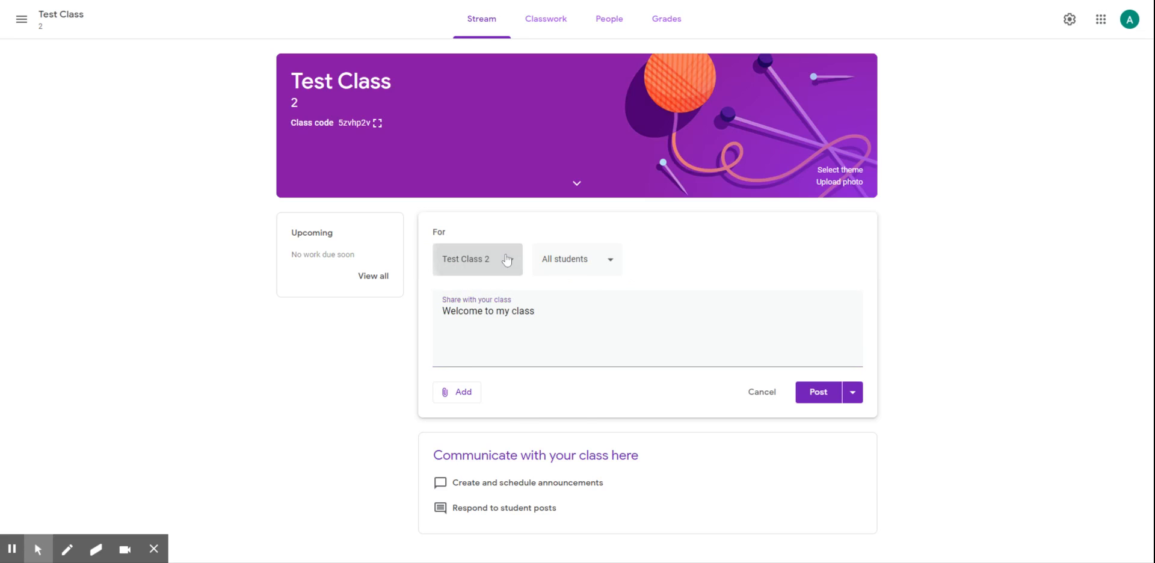
{"action": "left_click", "coordinate": [990, 255]}
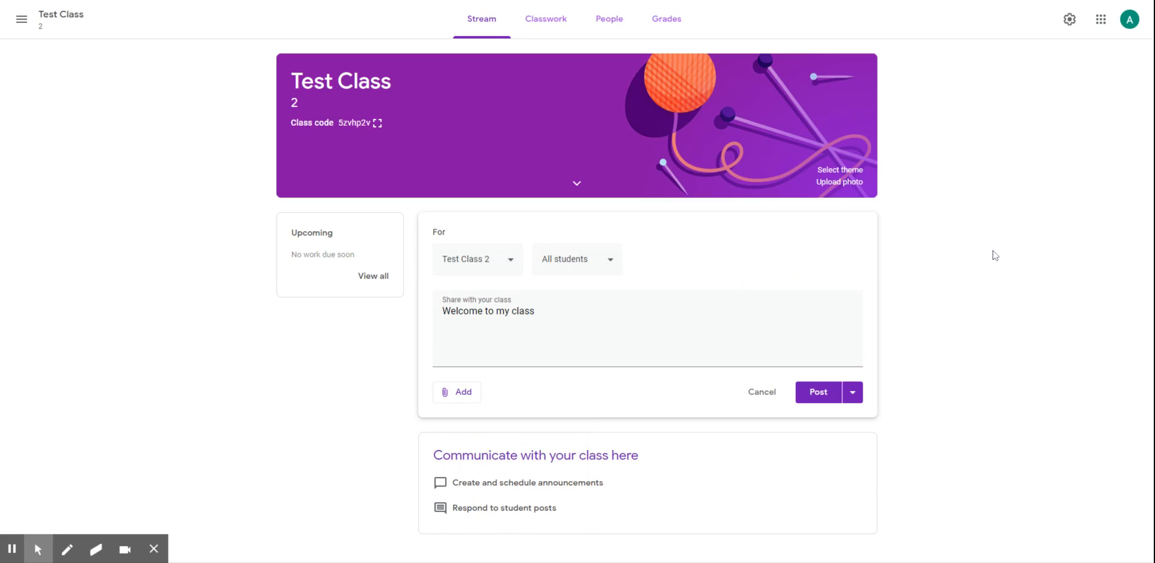
{"action": "left_click", "coordinate": [511, 259]}
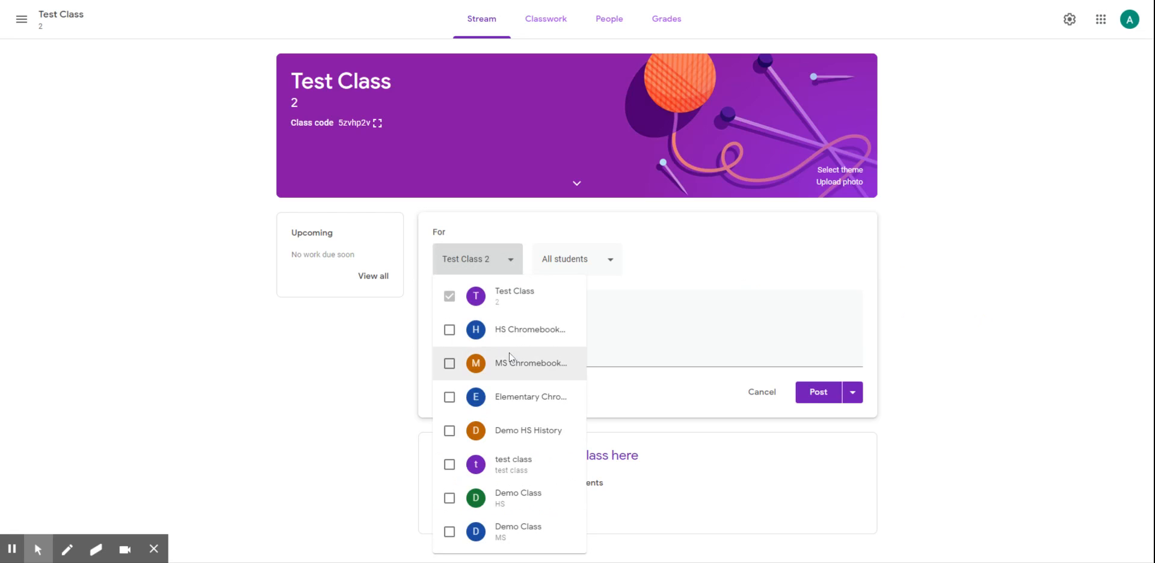
{"action": "left_click", "coordinate": [446, 467]}
{"action": "left_click", "coordinate": [1016, 329]}
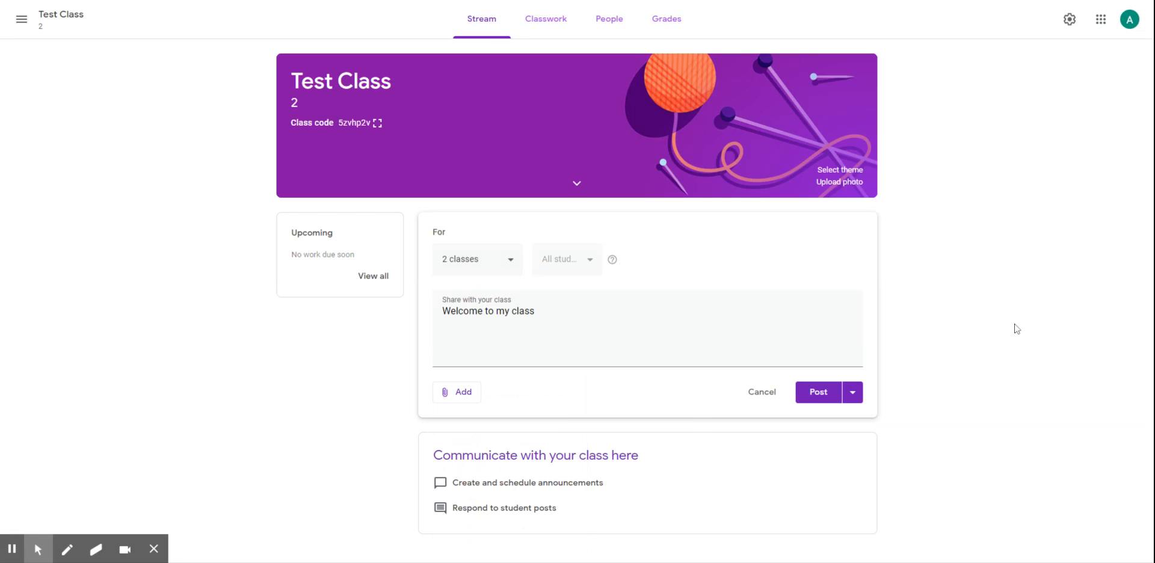
{"action": "left_click", "coordinate": [820, 394]}
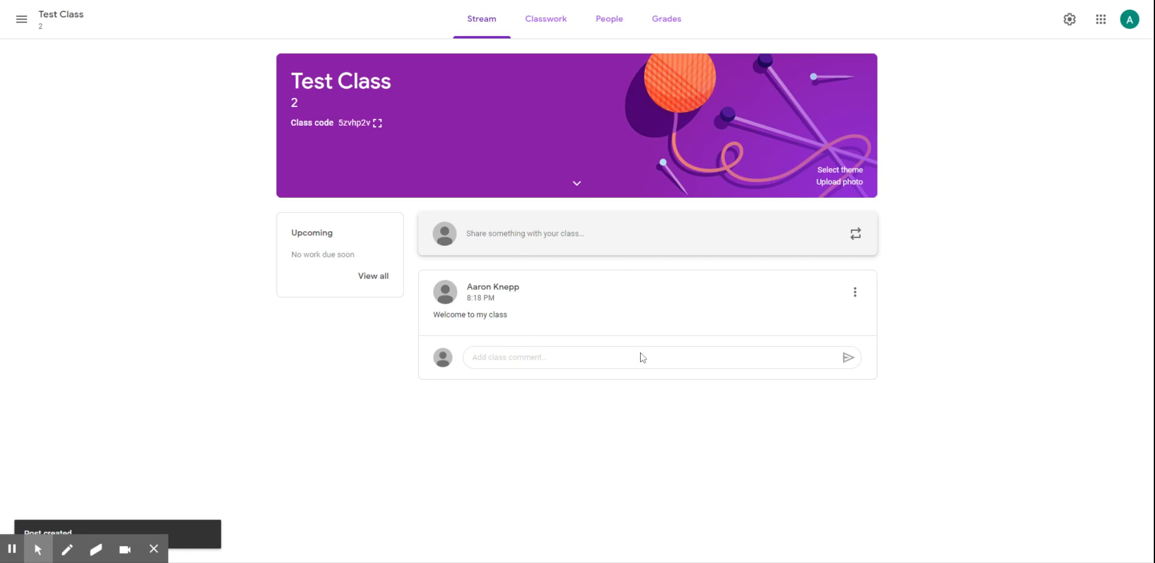
- Review the notification options for Classwork on the stream in the class settings without choosing a different one
{"action": "left_click", "coordinate": [1069, 20]}
{"action": "scroll", "coordinate": [554, 259], "scroll_direction": "down", "scroll_amount": 4}
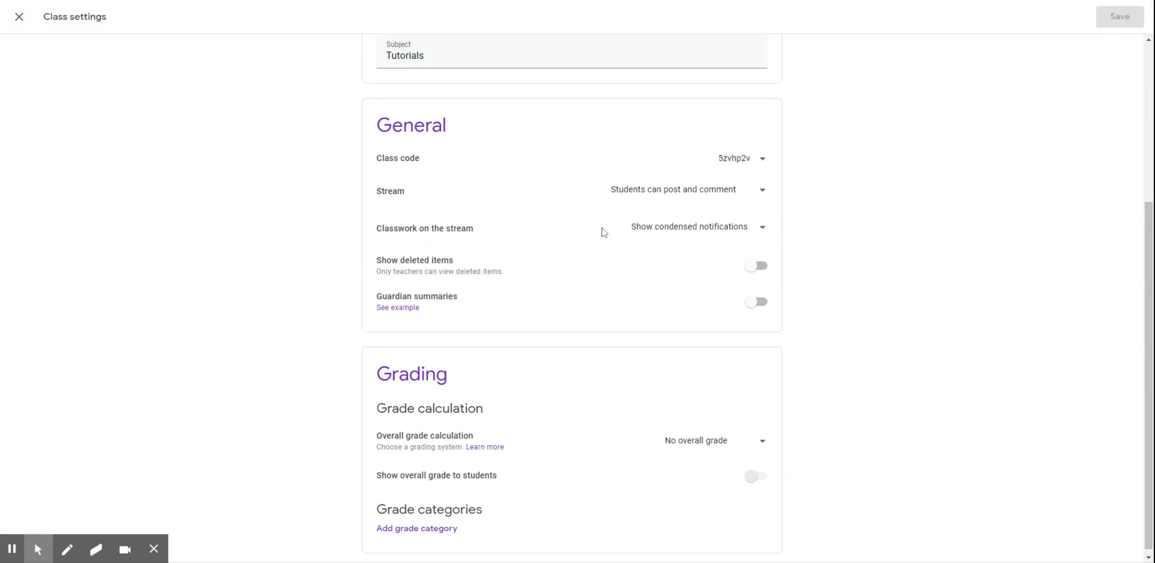
{"action": "left_click", "coordinate": [761, 232]}
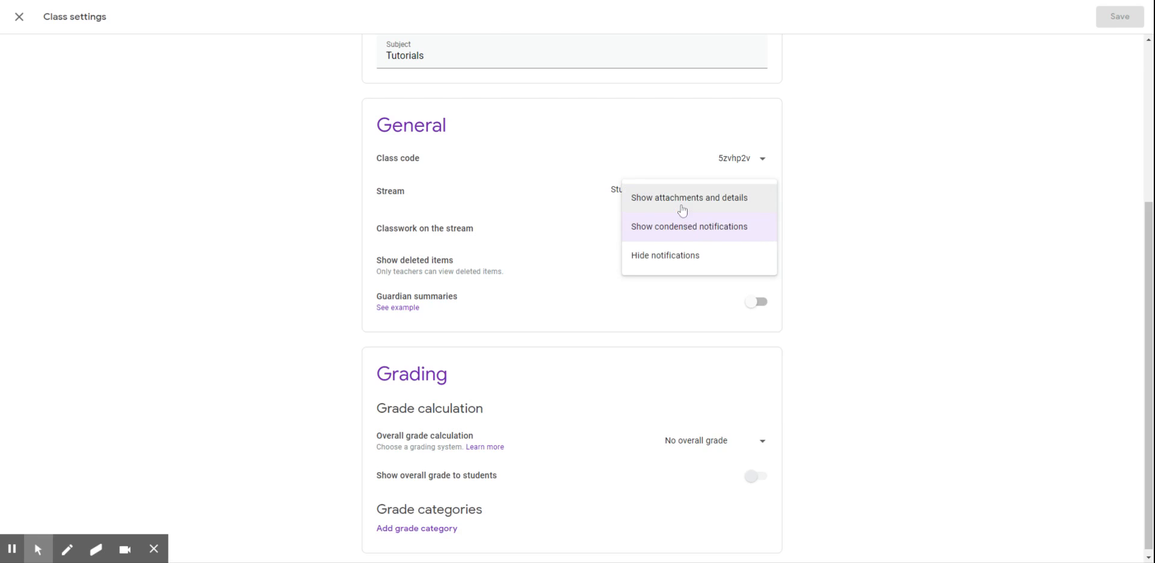
{"action": "left_click", "coordinate": [218, 233]}
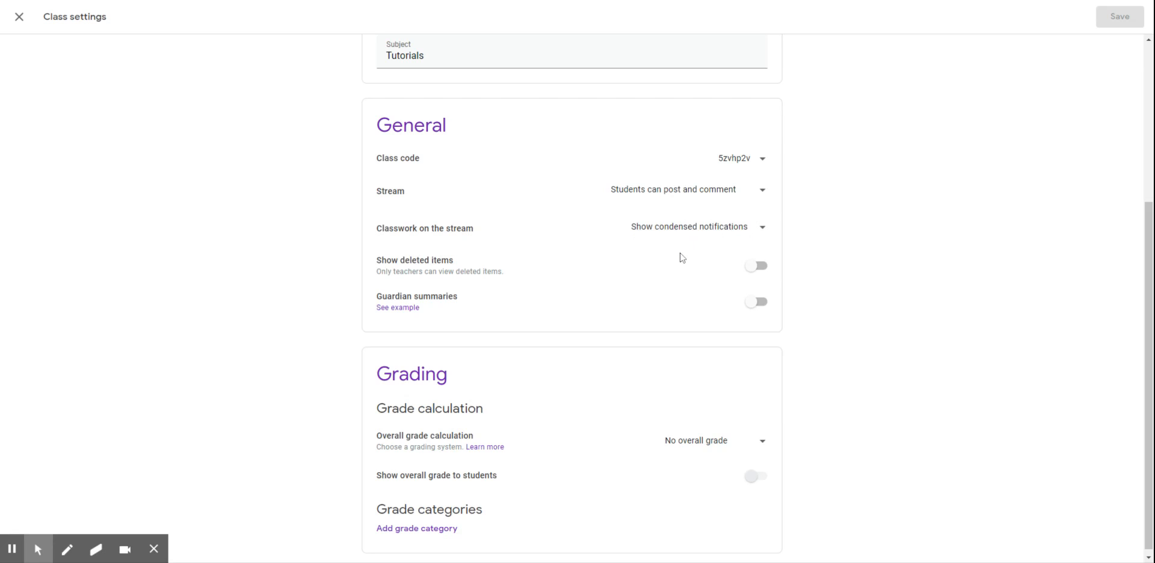
- Turn on Show deleted items in the general class settings and save the settings
{"action": "left_click", "coordinate": [762, 235]}
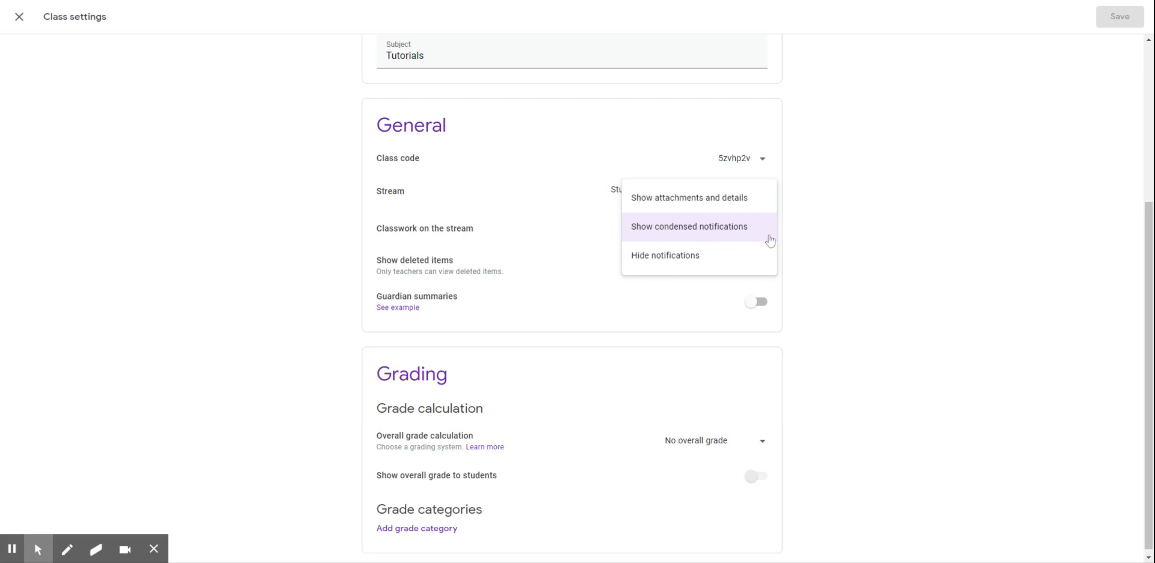
{"action": "left_click", "coordinate": [913, 272]}
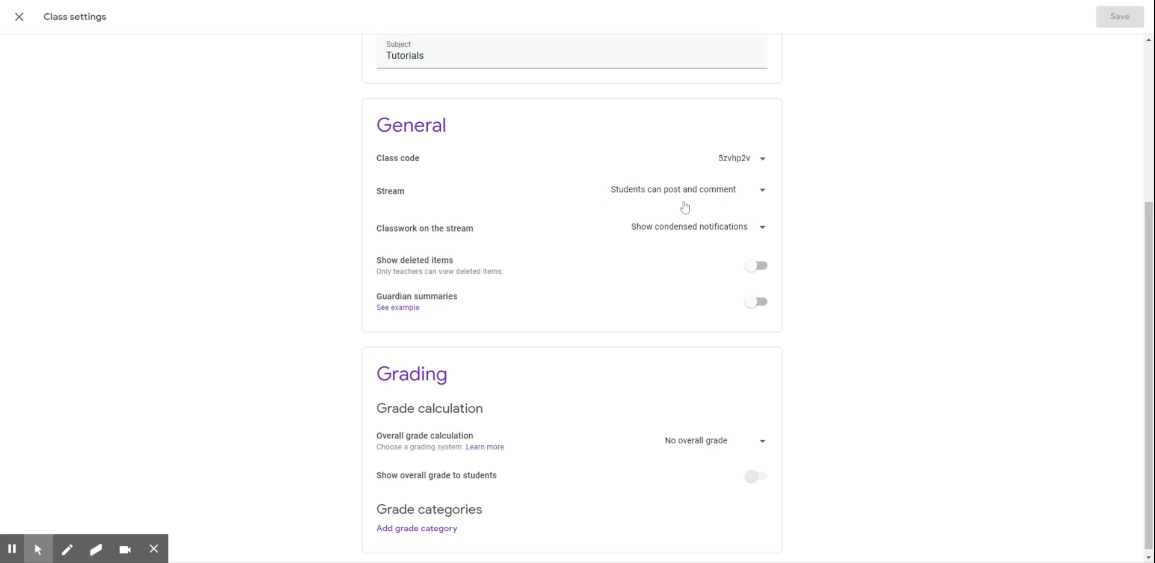
{"action": "left_click", "coordinate": [760, 270]}
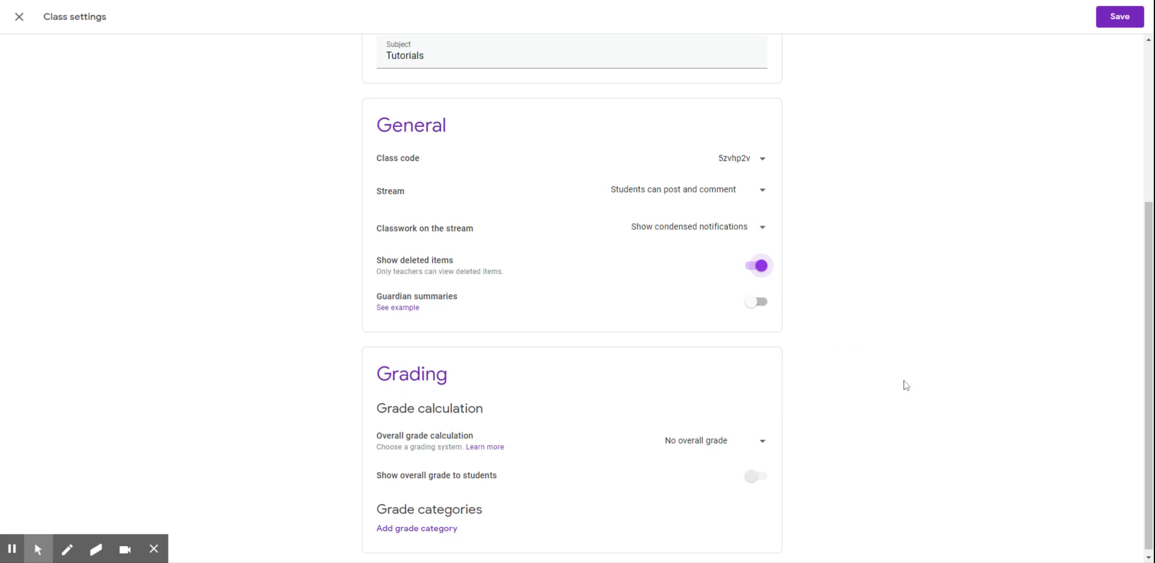
{"action": "scroll", "coordinate": [776, 380], "scroll_direction": "down", "scroll_amount": 1}
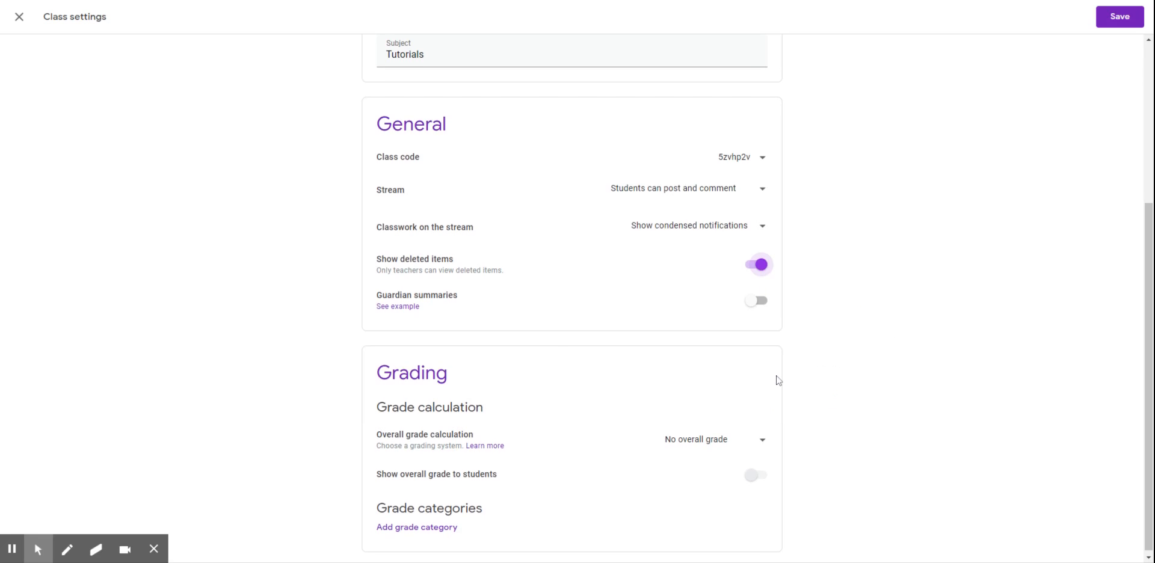
{"action": "scroll", "coordinate": [626, 253], "scroll_direction": "down", "scroll_amount": 1}
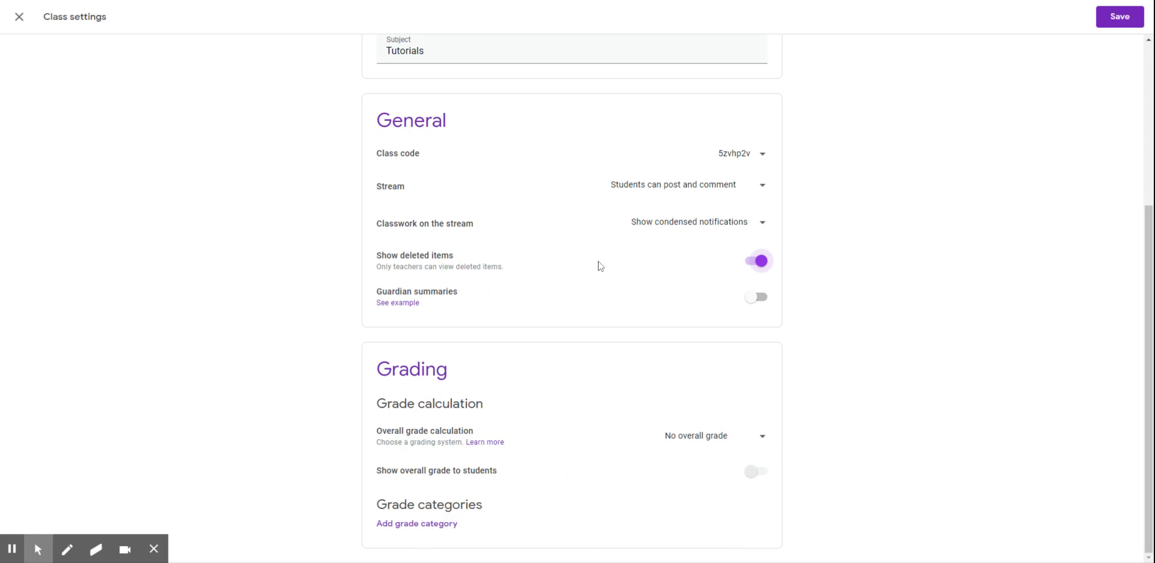
{"action": "scroll", "coordinate": [826, 231], "scroll_direction": "up", "scroll_amount": 1}
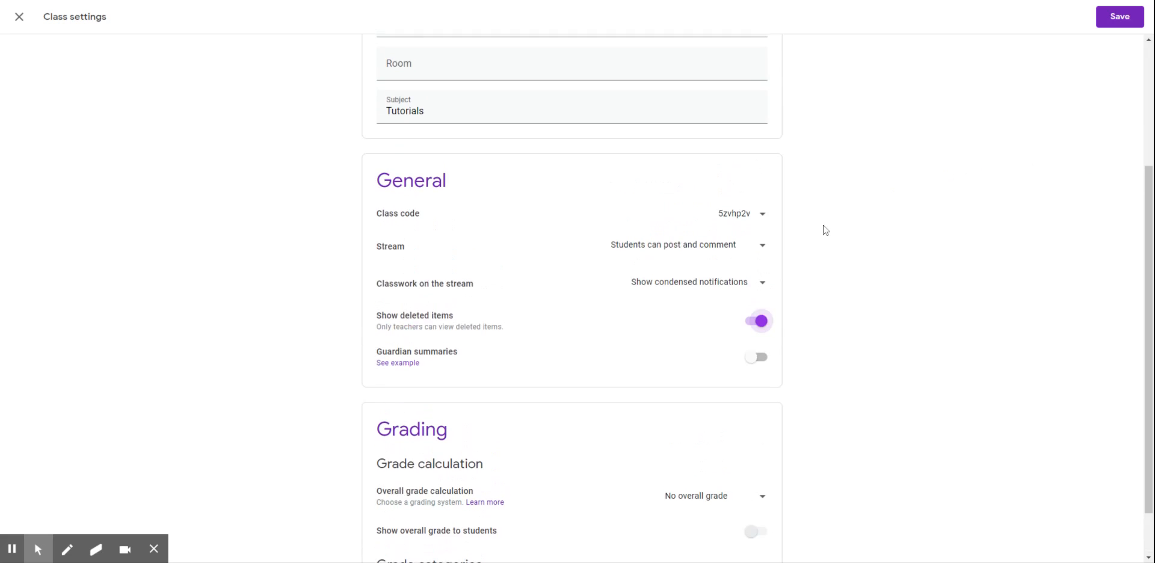
{"action": "scroll", "coordinate": [825, 231], "scroll_direction": "up", "scroll_amount": 3}
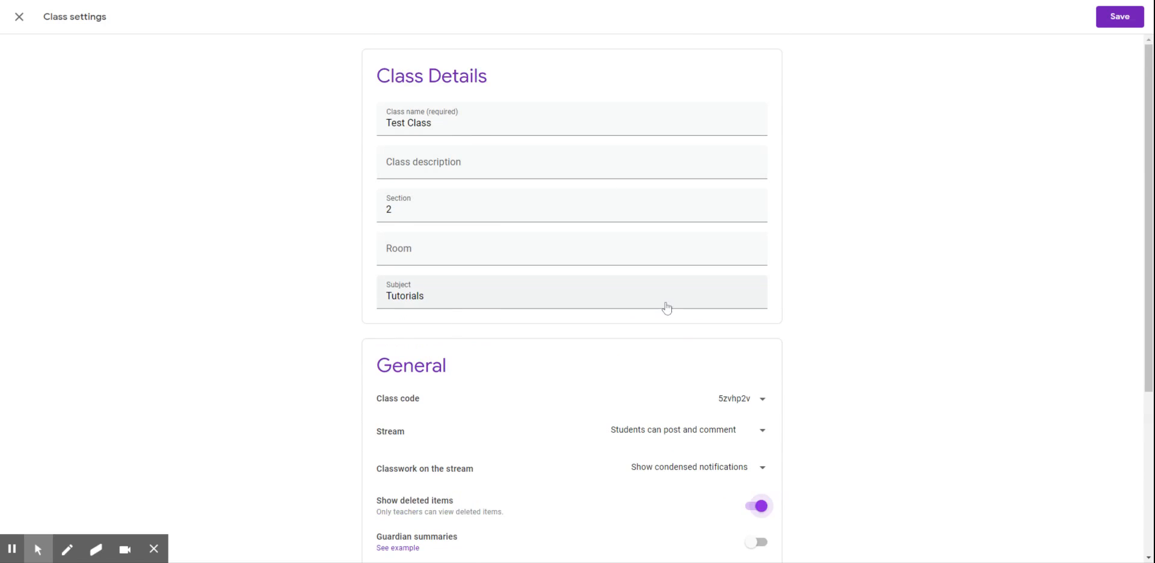
{"action": "scroll", "coordinate": [626, 421], "scroll_direction": "down", "scroll_amount": 3}
{"action": "scroll", "coordinate": [525, 382], "scroll_direction": "up", "scroll_amount": 3}
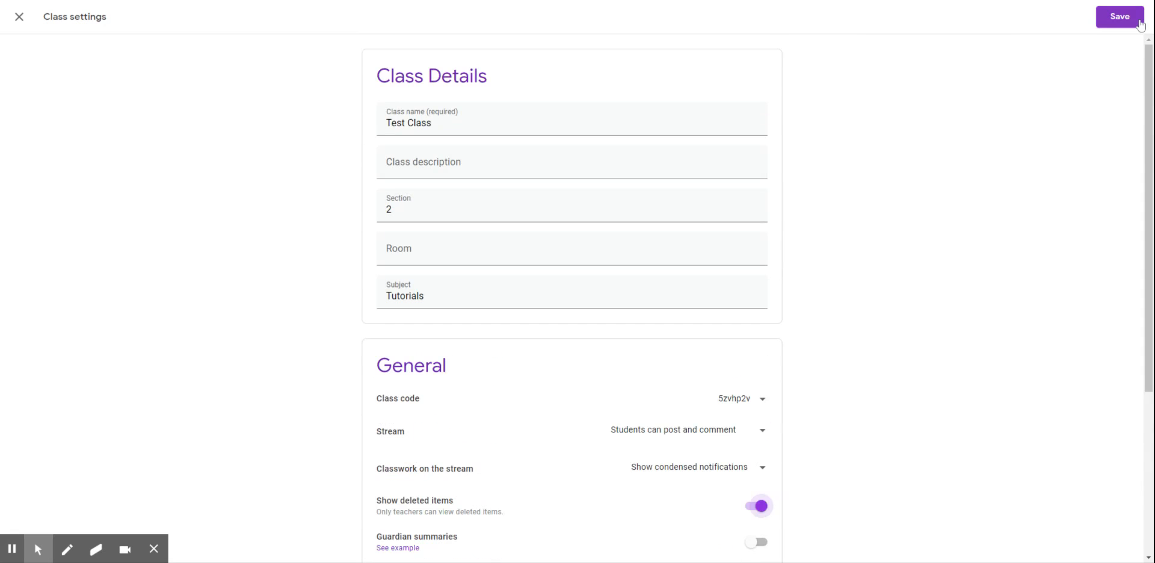
{"action": "left_click", "coordinate": [1120, 16]}
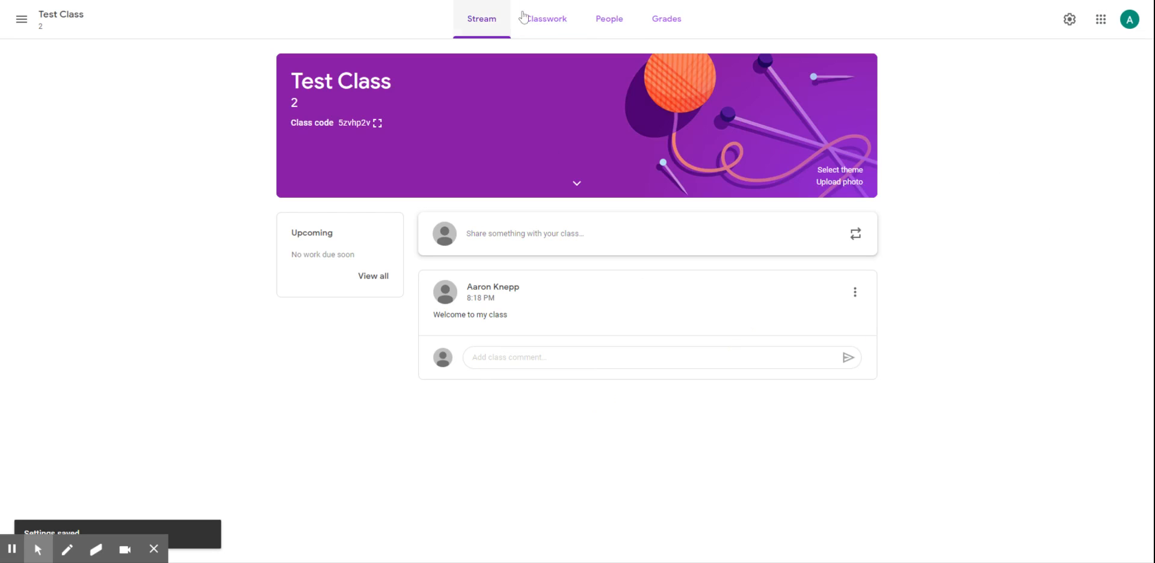
- Look through the Classwork, People and Grades pages of the class
{"action": "left_click", "coordinate": [553, 26]}
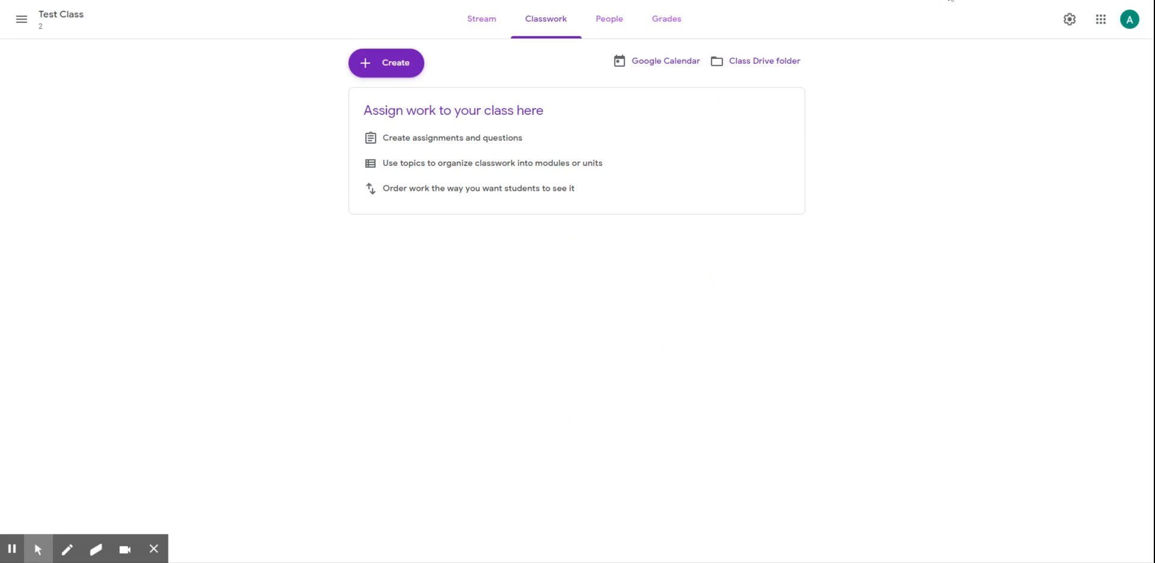
{"action": "left_click", "coordinate": [609, 18]}
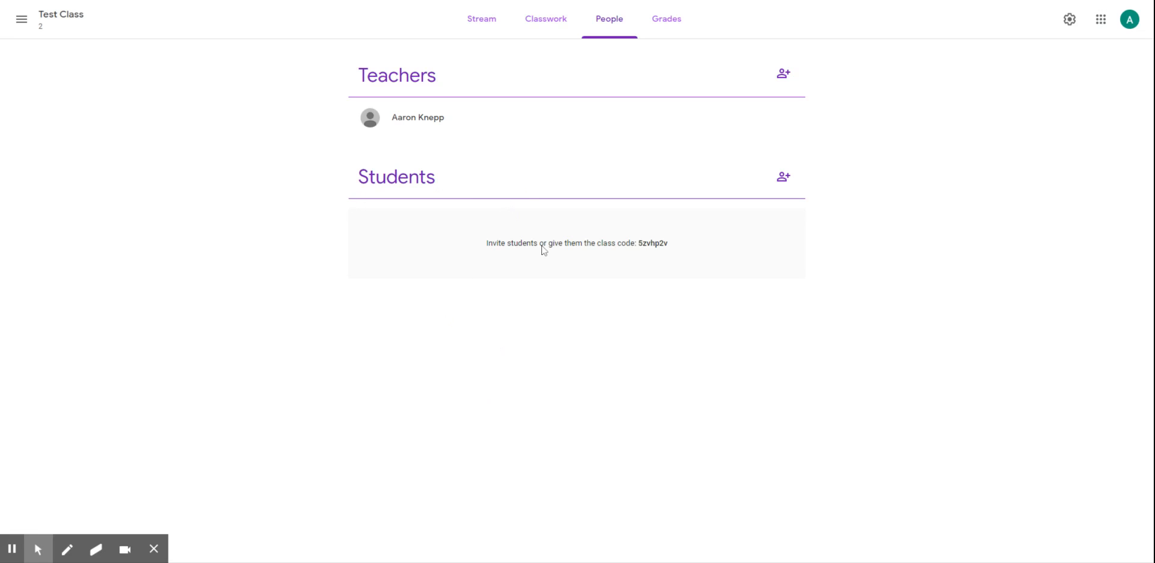
{"action": "left_click", "coordinate": [679, 23]}
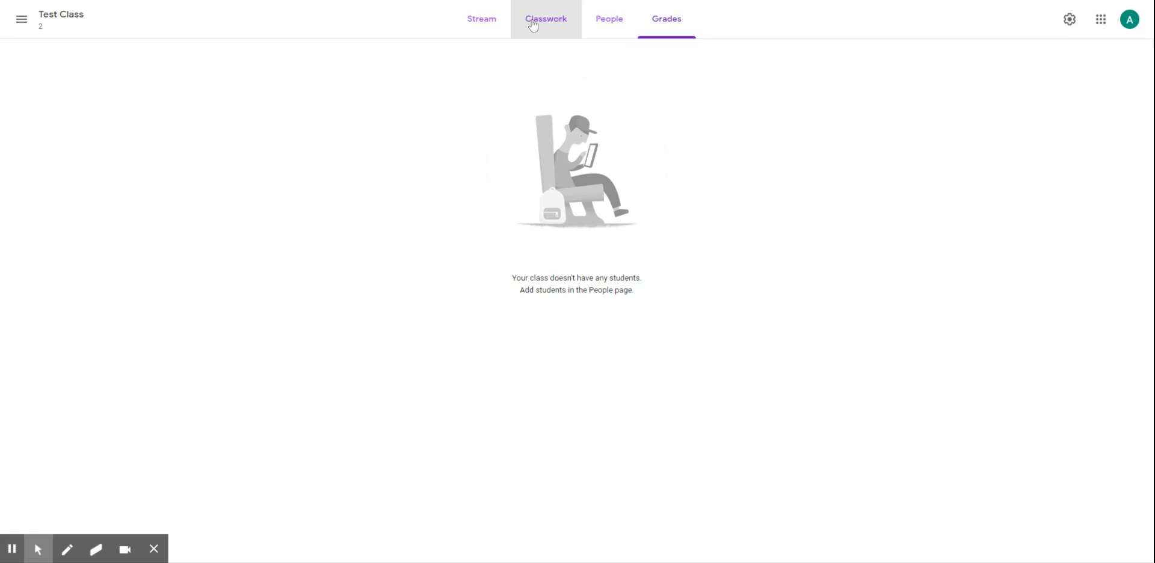
- Start a classwork assignment titled "Test Assignment 1" with the instructions "dafldjsa;fldsjaf ;ldj fdsl;fjds;lfj"
{"action": "left_click", "coordinate": [545, 21]}
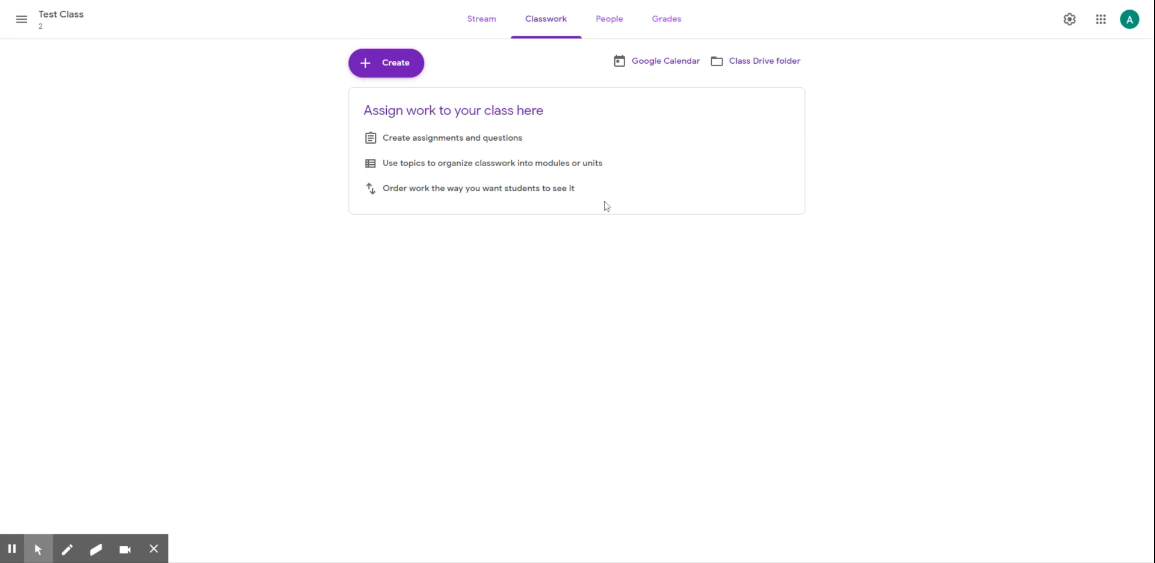
{"action": "left_click", "coordinate": [378, 67]}
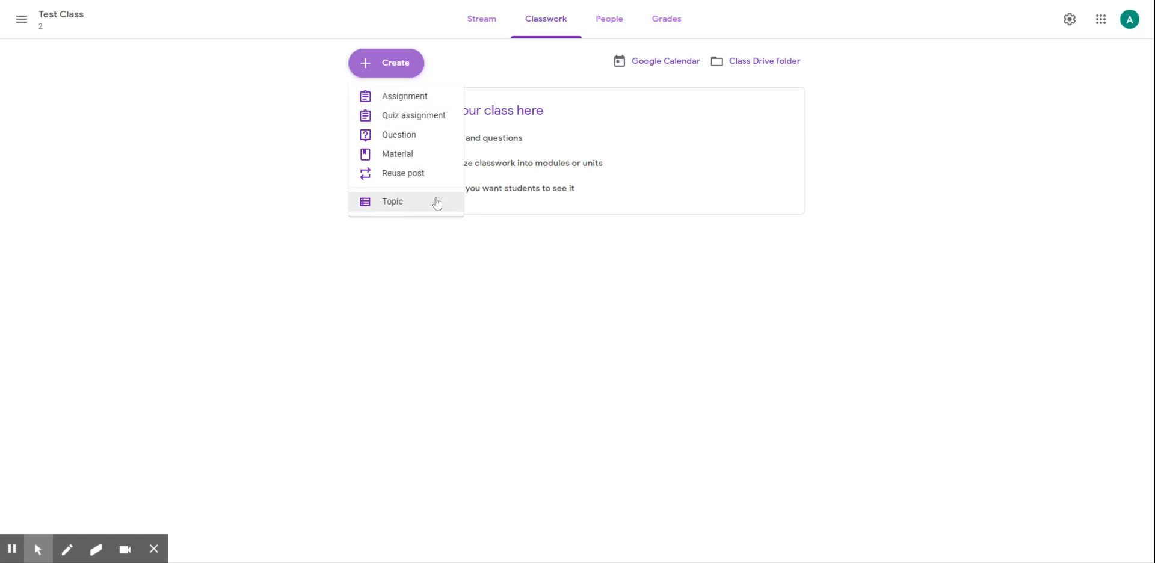
{"action": "left_click", "coordinate": [413, 99]}
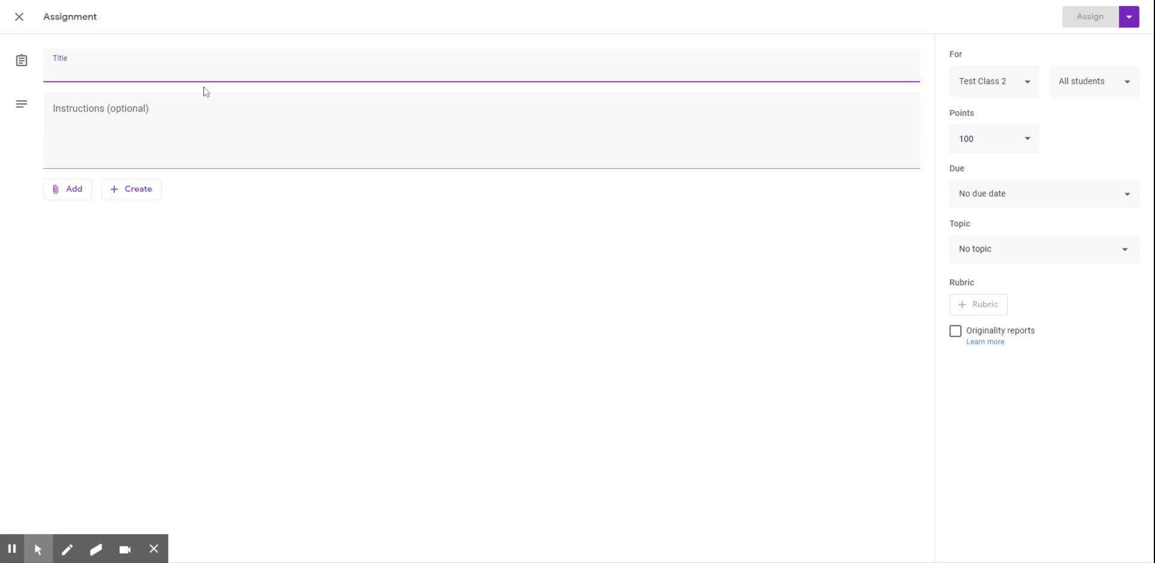
{"action": "type", "text": "Test Assignment 1"}
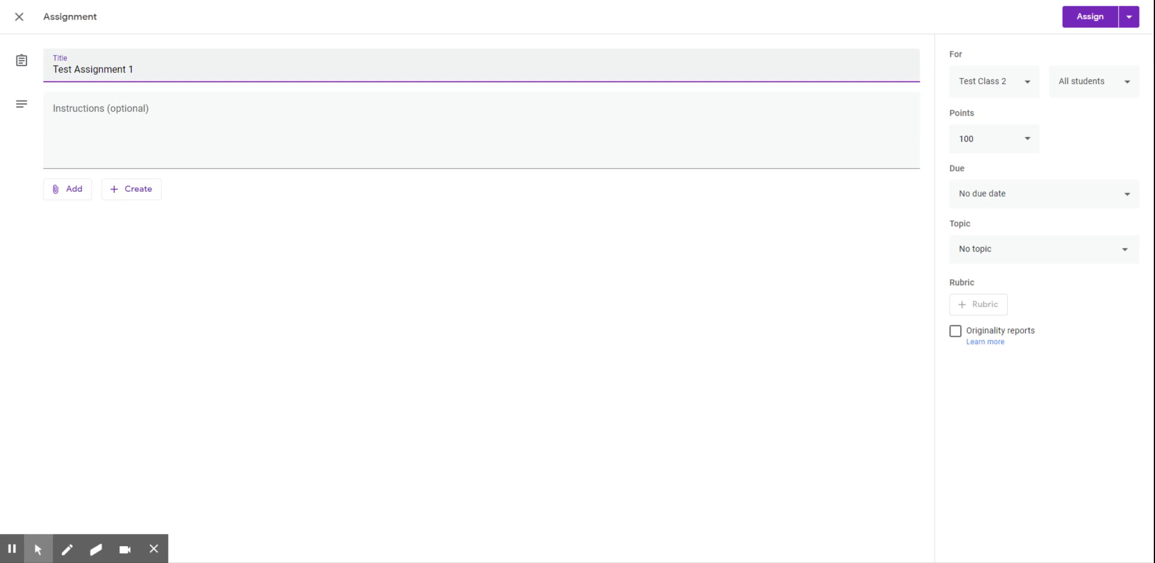
{"action": "left_click", "coordinate": [241, 126]}
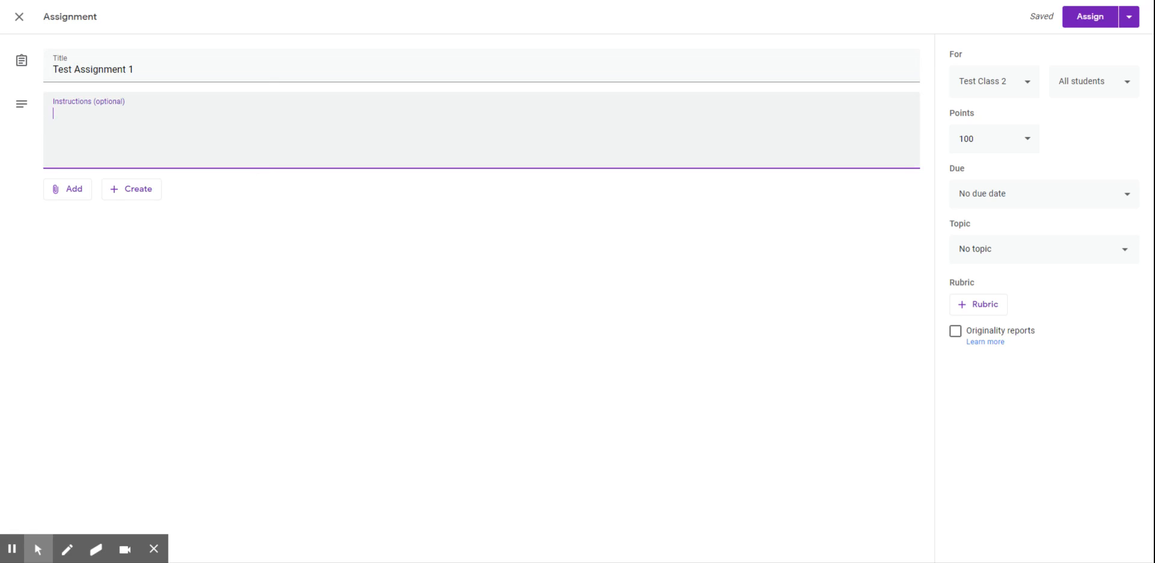
{"action": "type", "text": "dafldjsa;fldsjaf ;ldj fdsl;fjds;lfj"}
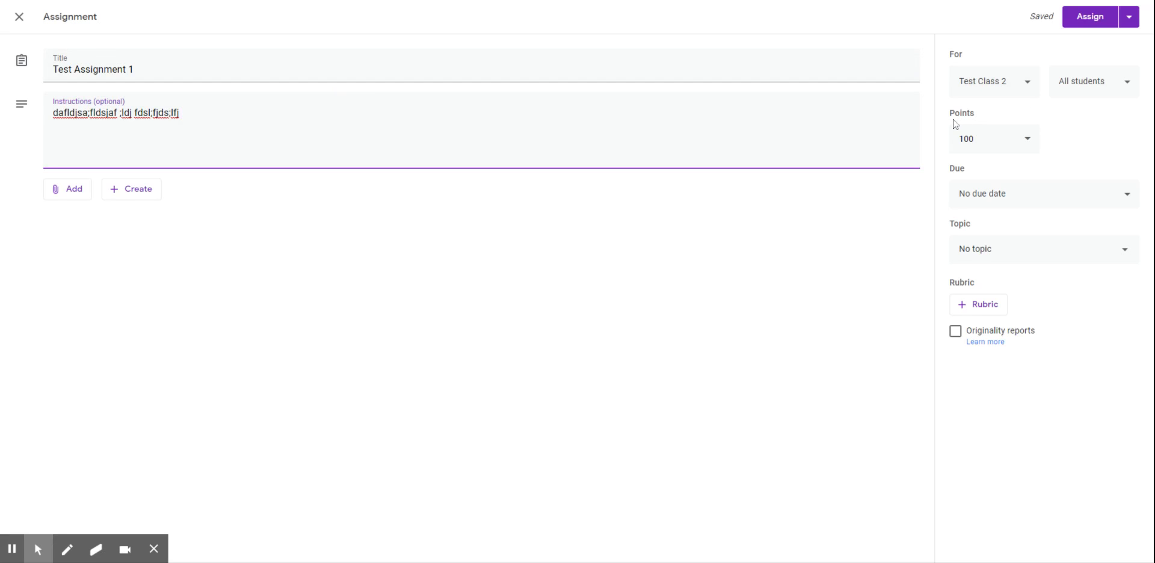
- Try adding the HS Chromebook, MS Chromebook and Elementary classes as assignment recipients, and deselect all three again
{"action": "left_click", "coordinate": [1026, 90]}
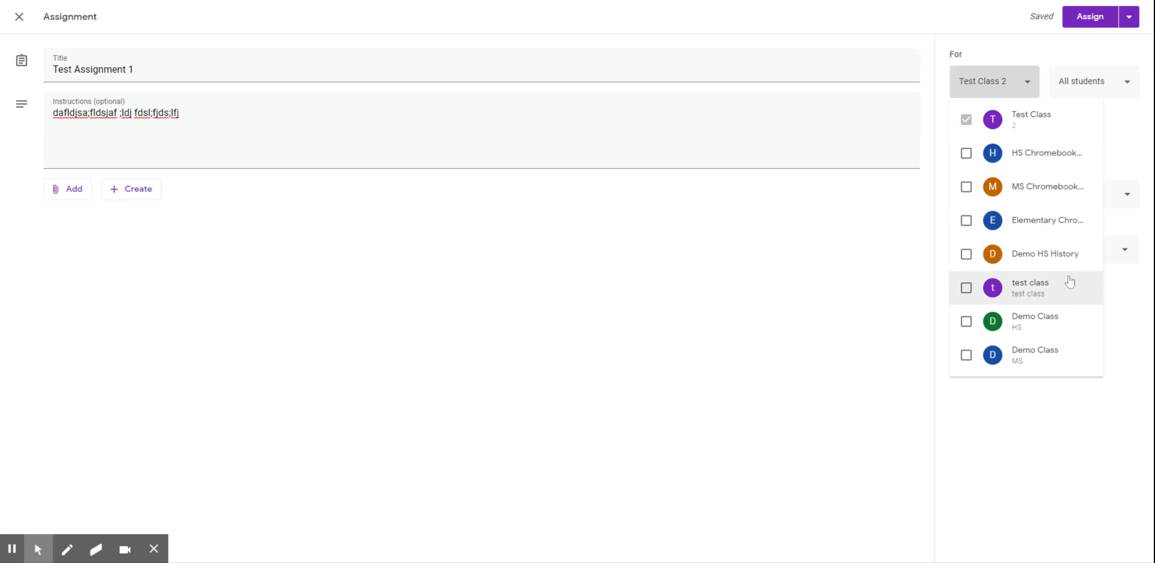
{"action": "left_click", "coordinate": [966, 155]}
{"action": "left_click", "coordinate": [965, 189]}
{"action": "left_click", "coordinate": [966, 220]}
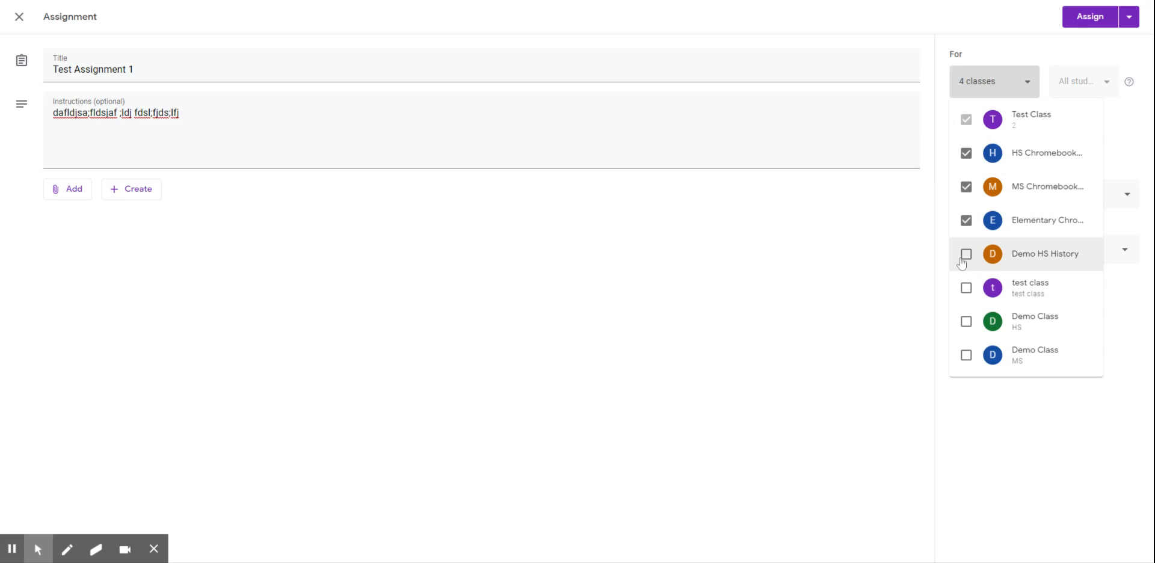
{"action": "left_click", "coordinate": [966, 221]}
{"action": "left_click", "coordinate": [967, 187]}
{"action": "left_click", "coordinate": [965, 154]}
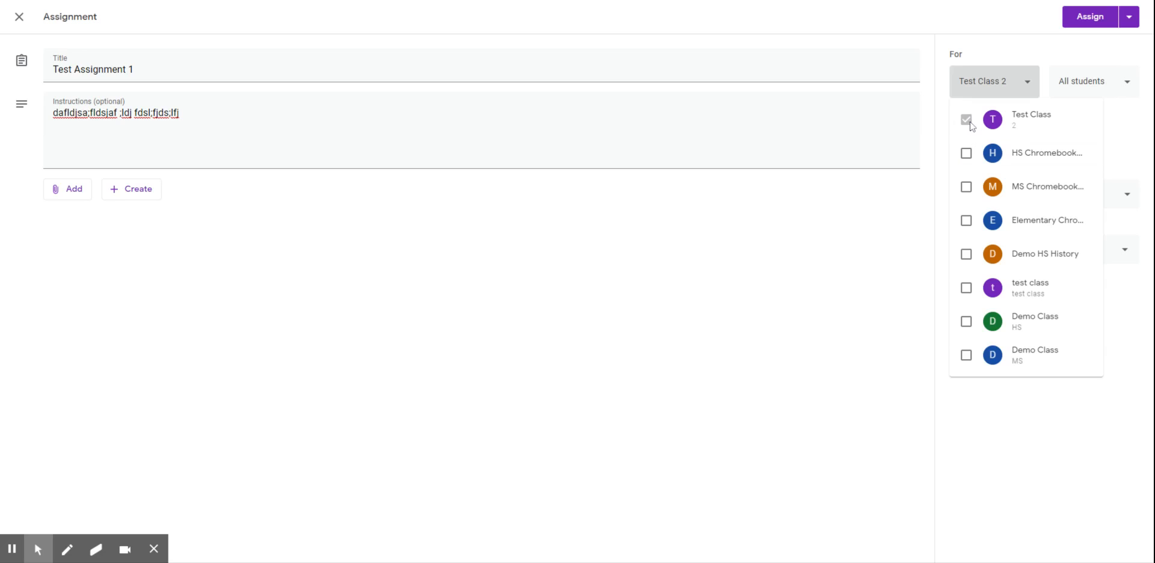
{"action": "left_click", "coordinate": [799, 249]}
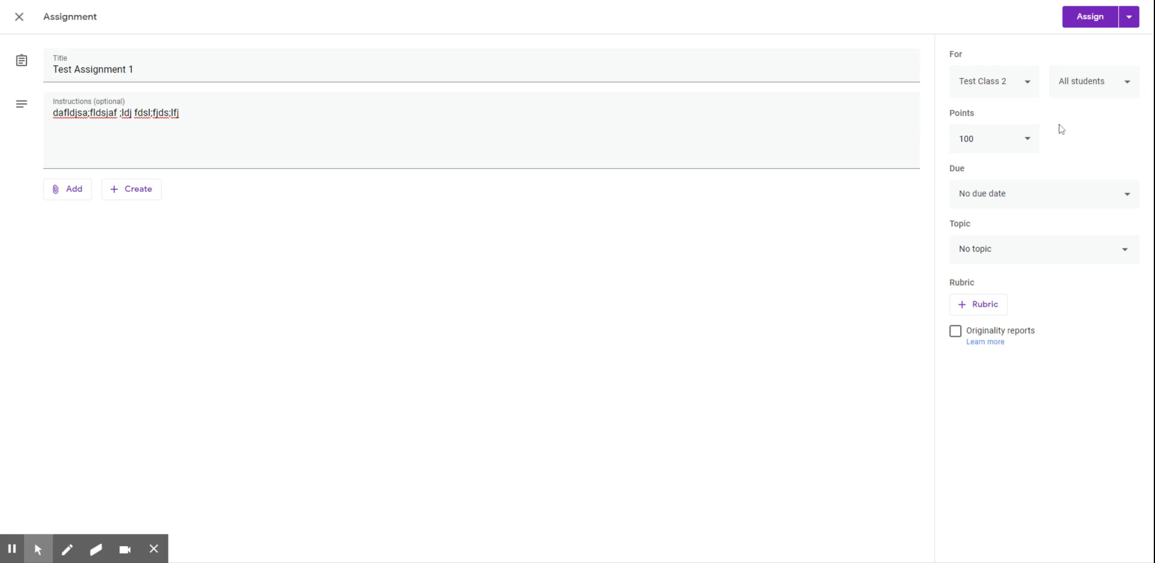
- Check the student selection for the assignment, and set its points to Ungraded
{"action": "left_click", "coordinate": [1123, 85]}
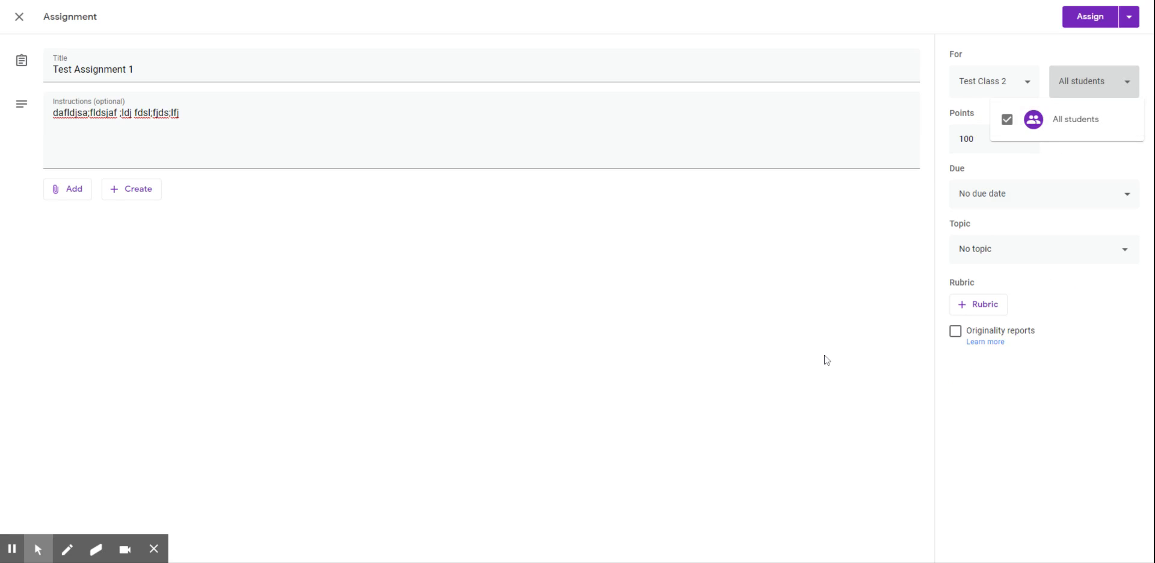
{"action": "left_click", "coordinate": [777, 325]}
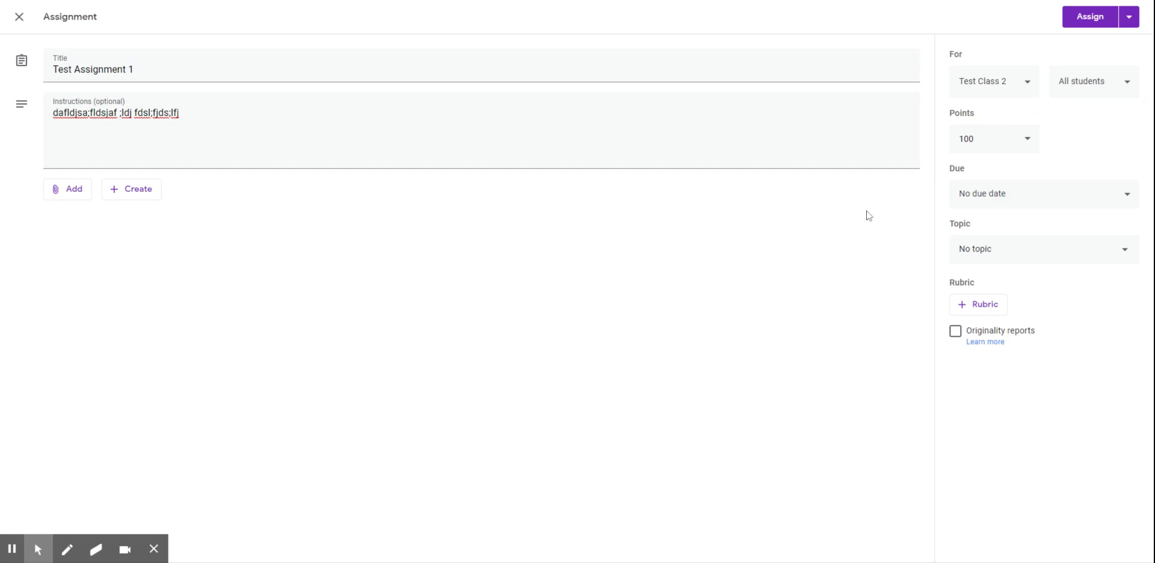
{"action": "left_click", "coordinate": [1026, 140]}
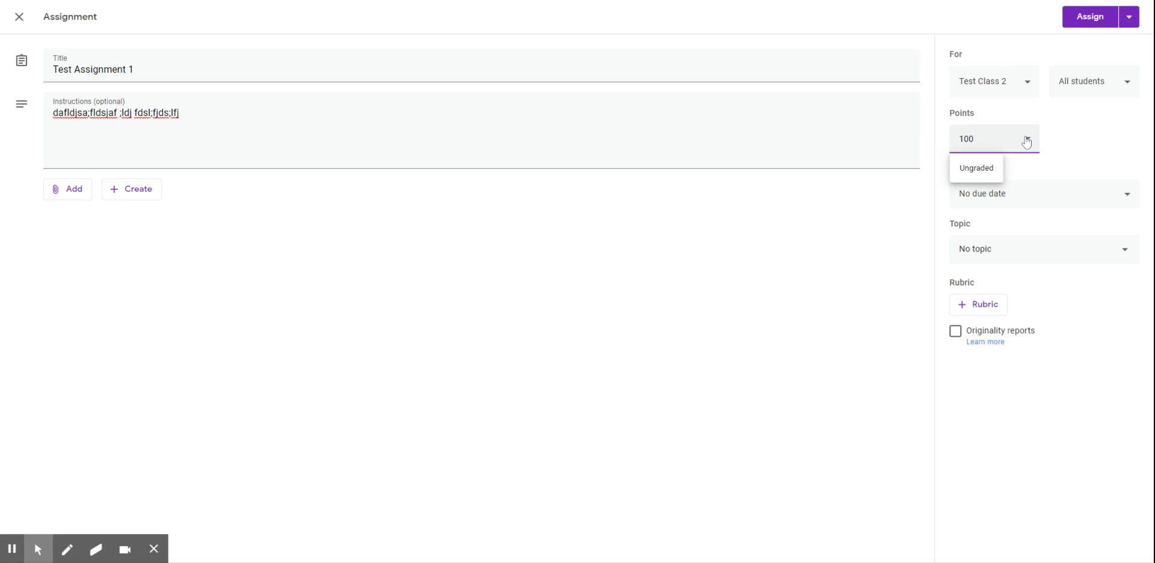
{"action": "left_click", "coordinate": [989, 170]}
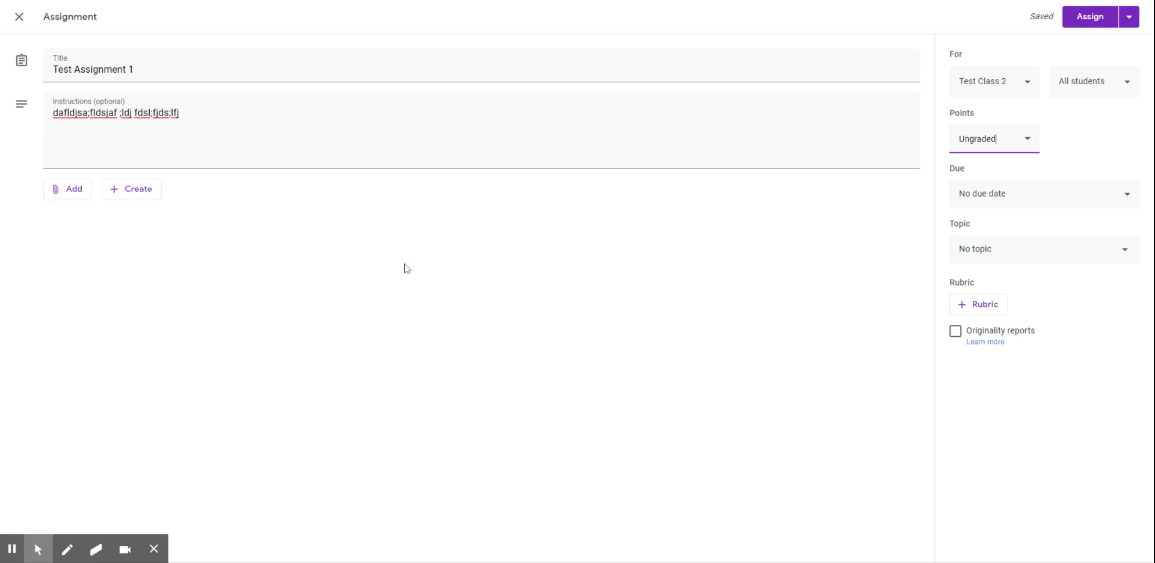
- Set the assignment's due date to Mar 23, 2020, leaving the optional time empty
{"action": "left_click", "coordinate": [1117, 202]}
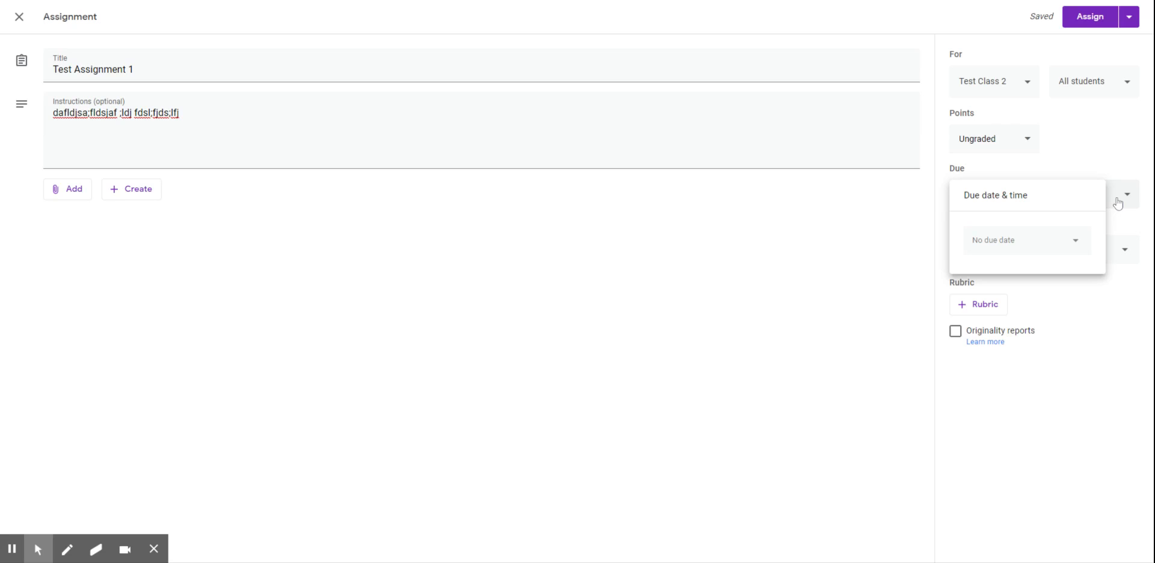
{"action": "left_click", "coordinate": [1078, 247]}
{"action": "left_click", "coordinate": [1079, 247]}
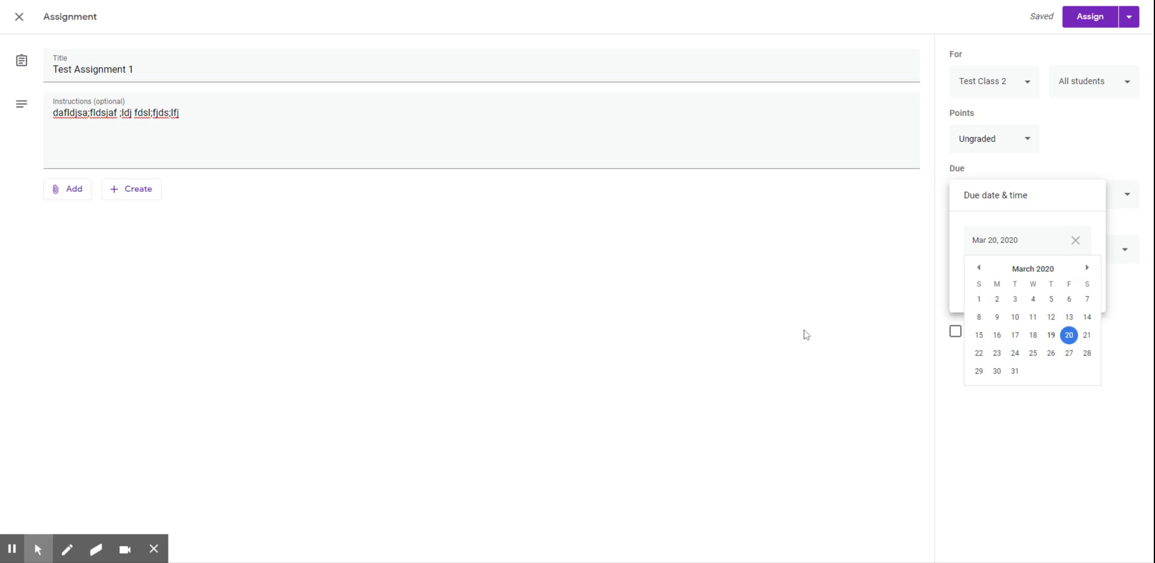
{"action": "left_click", "coordinate": [997, 355]}
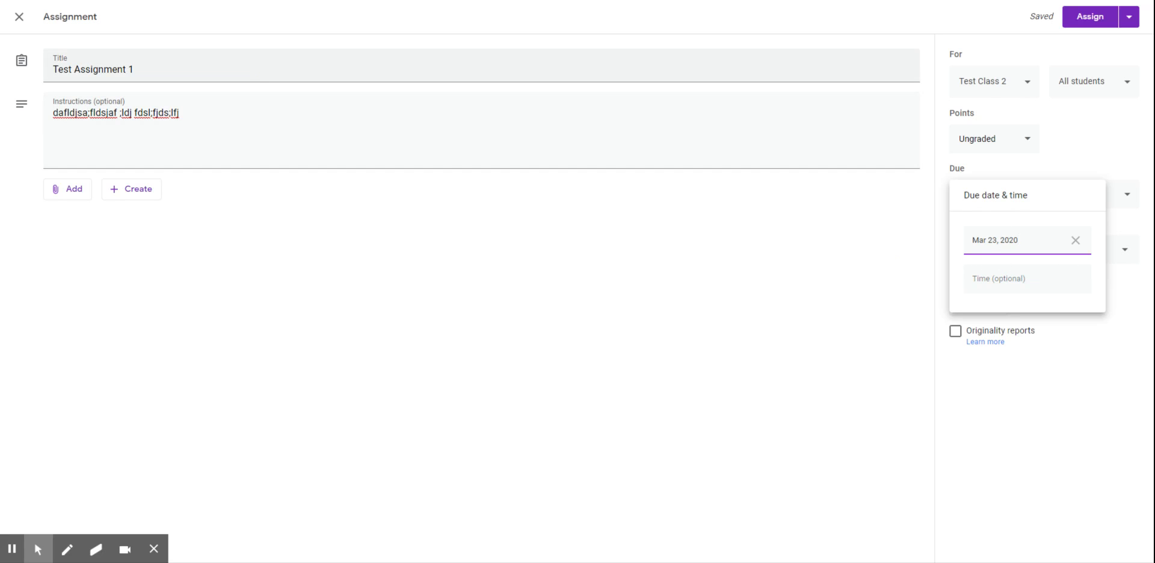
{"action": "left_click", "coordinate": [909, 352]}
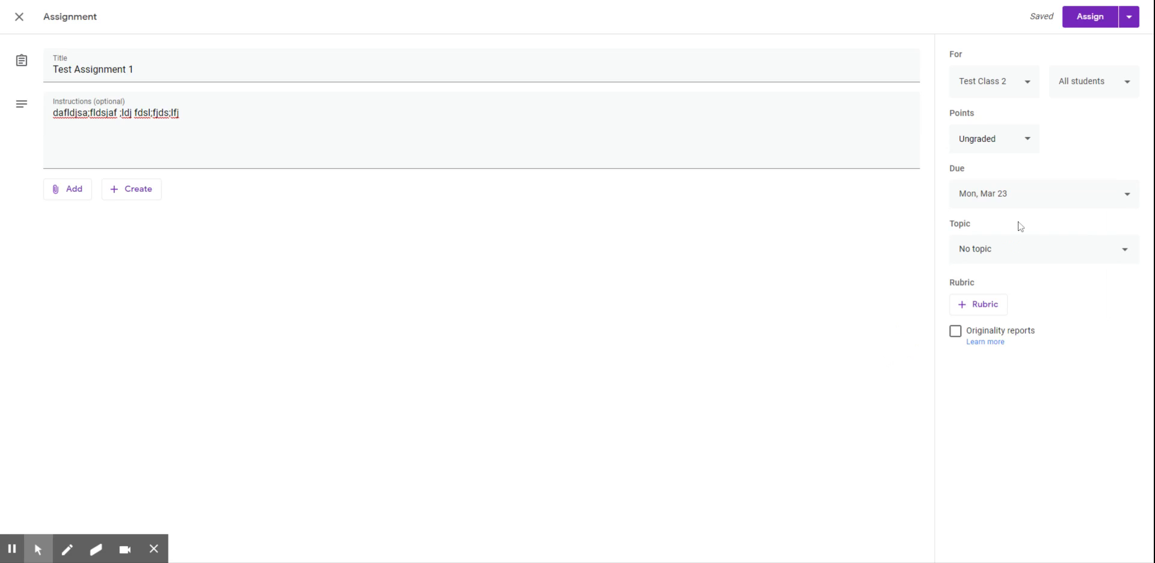
{"action": "left_click", "coordinate": [1085, 192]}
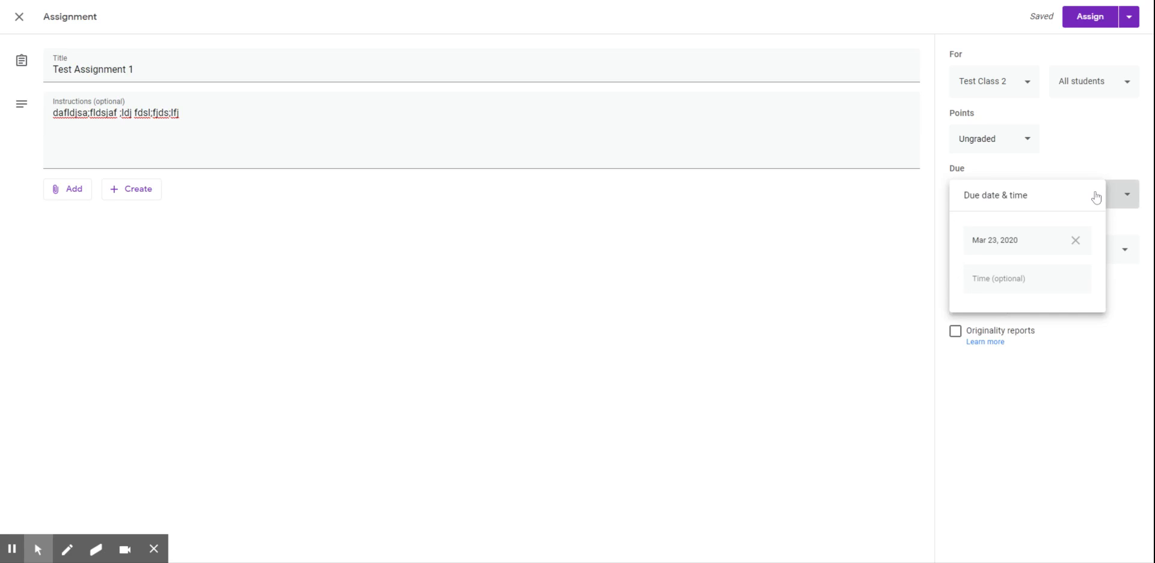
{"action": "left_click", "coordinate": [833, 290]}
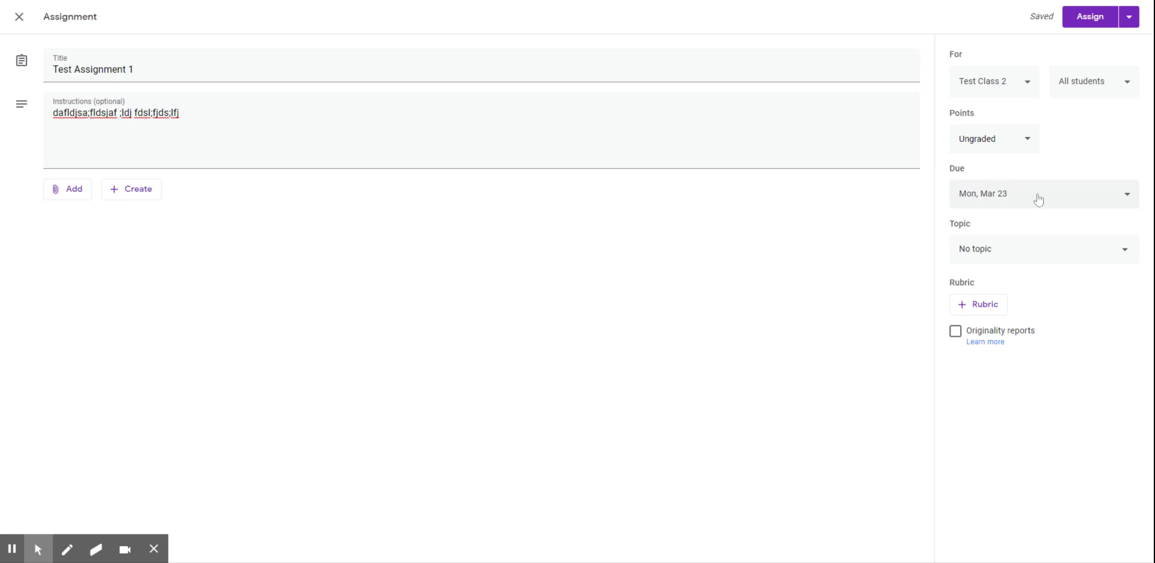
- Create a new topic named "Test" for the assignment
{"action": "left_click", "coordinate": [1110, 258]}
{"action": "left_click", "coordinate": [991, 279]}
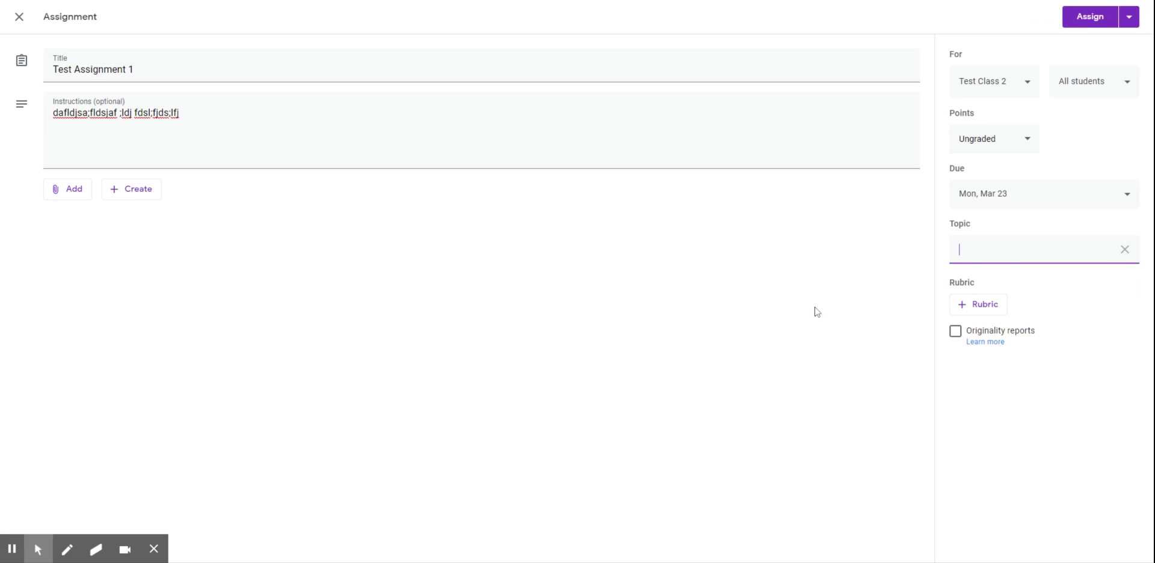
{"action": "type", "text": "Test"}
{"action": "left_click", "coordinate": [808, 319]}
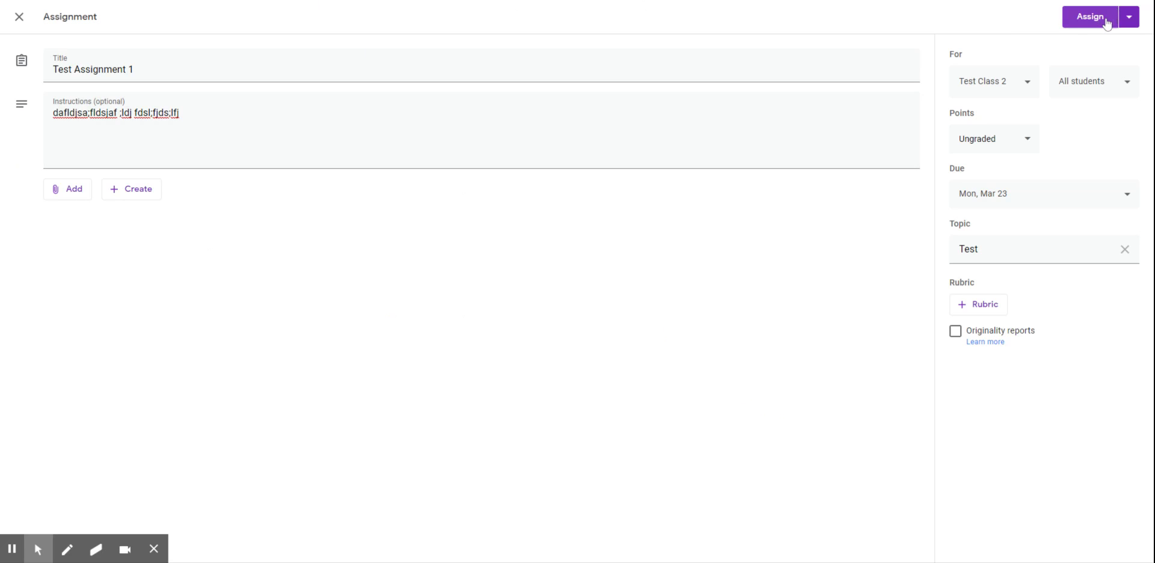
- Close Test Assignment 1 so that it is kept as a draft, and reopen the draft for editing
{"action": "left_click", "coordinate": [1132, 25]}
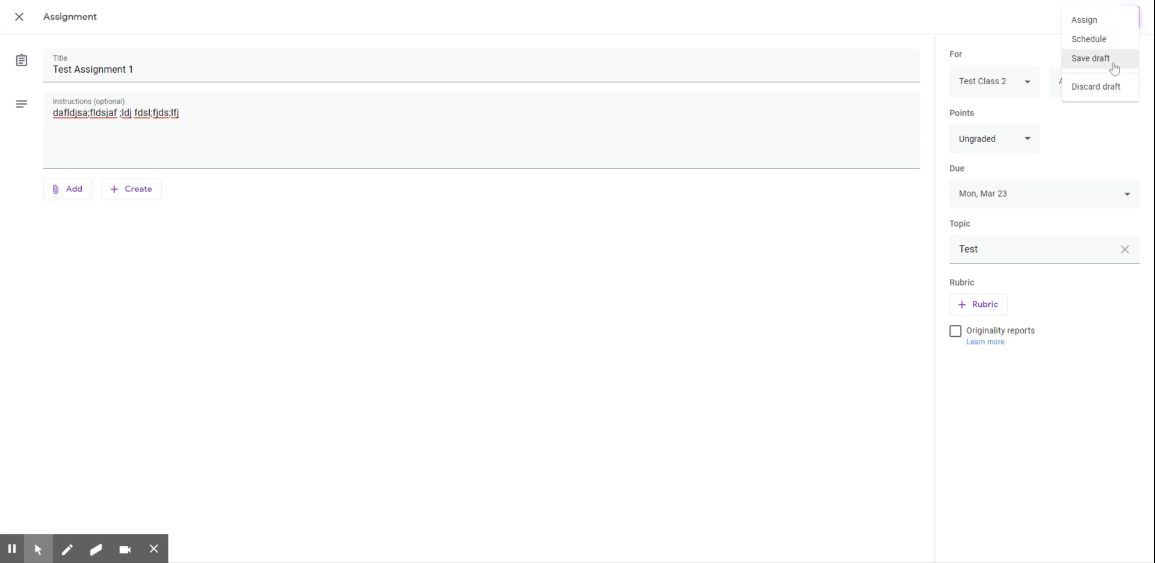
{"action": "left_click", "coordinate": [15, 24]}
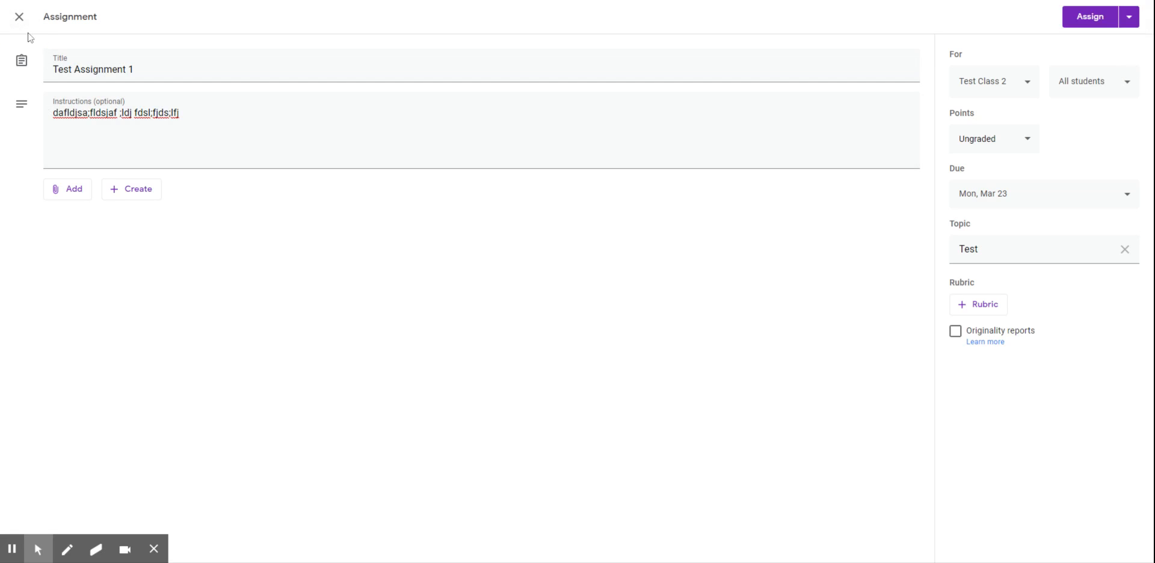
{"action": "left_click", "coordinate": [20, 17]}
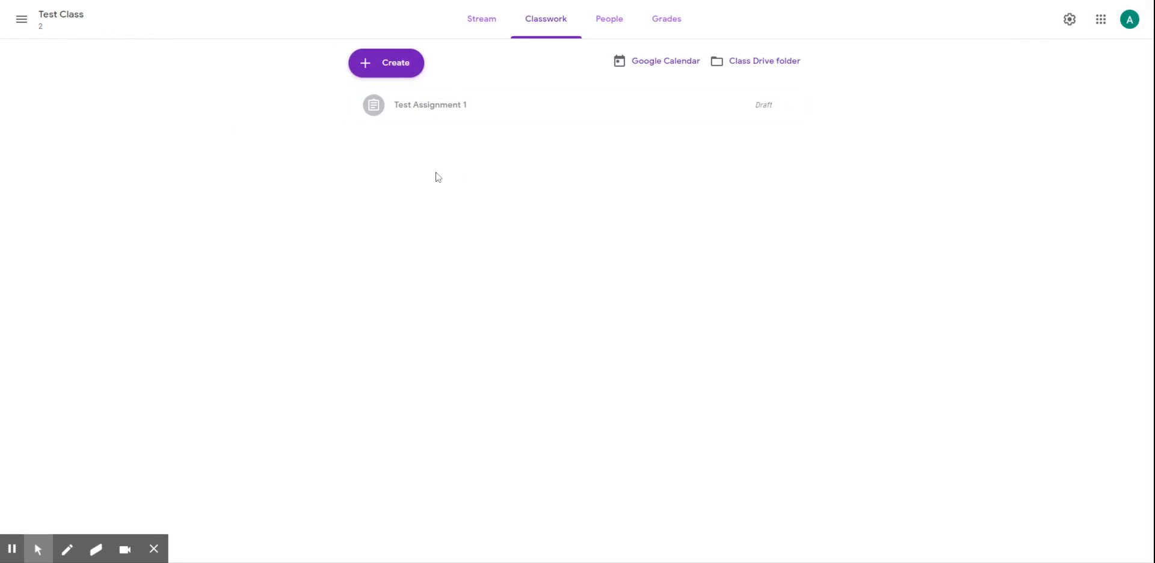
{"action": "left_click", "coordinate": [471, 114]}
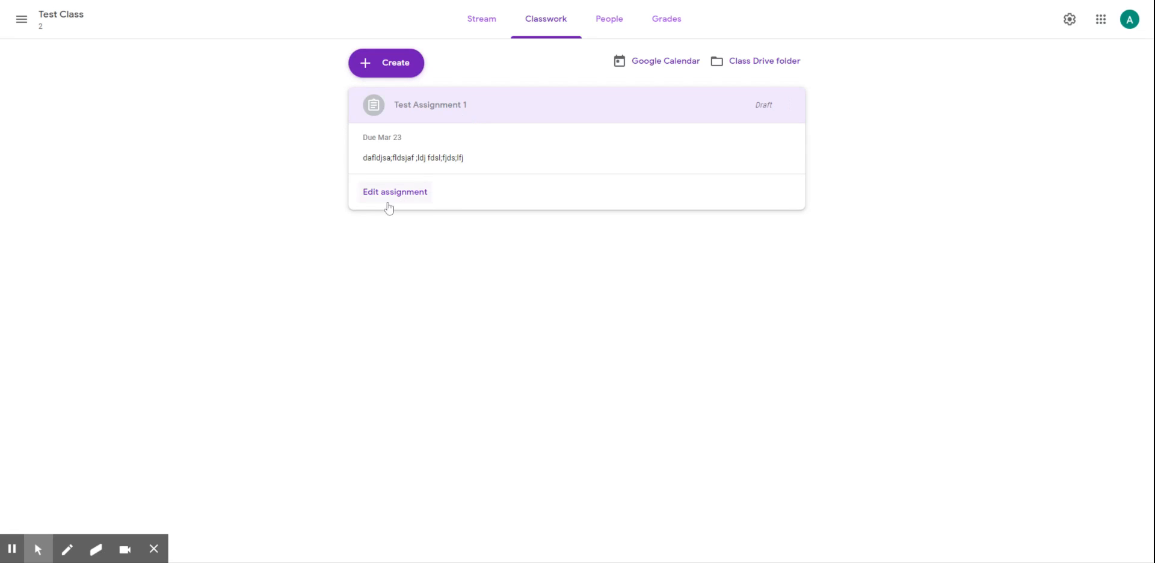
{"action": "left_click", "coordinate": [404, 193]}
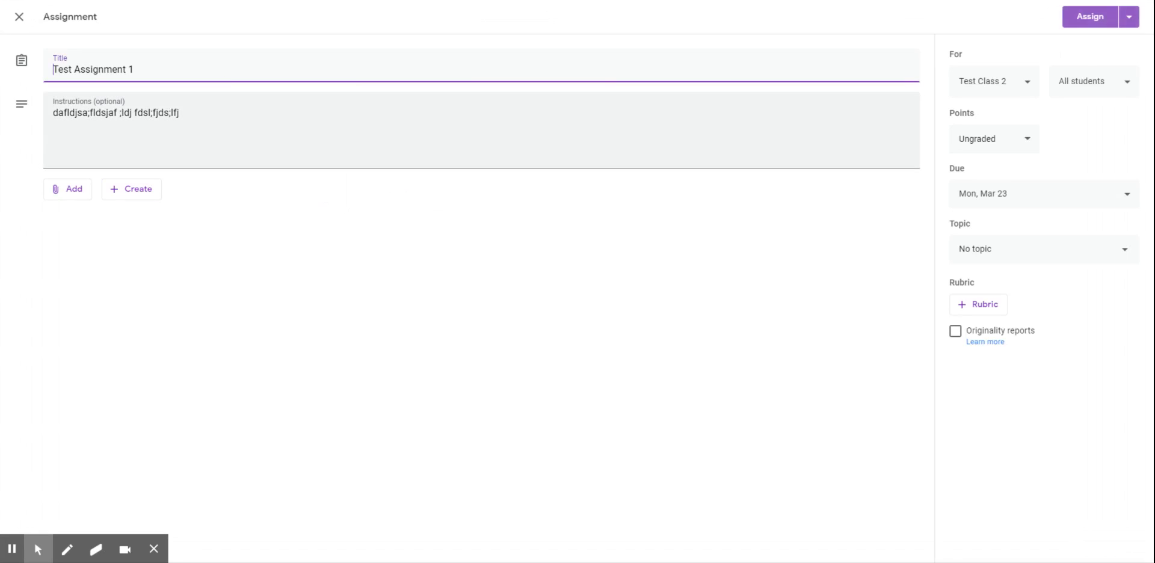
- Check how to schedule the assignment, picking Mar 20, 2020 as the date, and leave the scheduling options without applying them
{"action": "left_click", "coordinate": [1129, 26]}
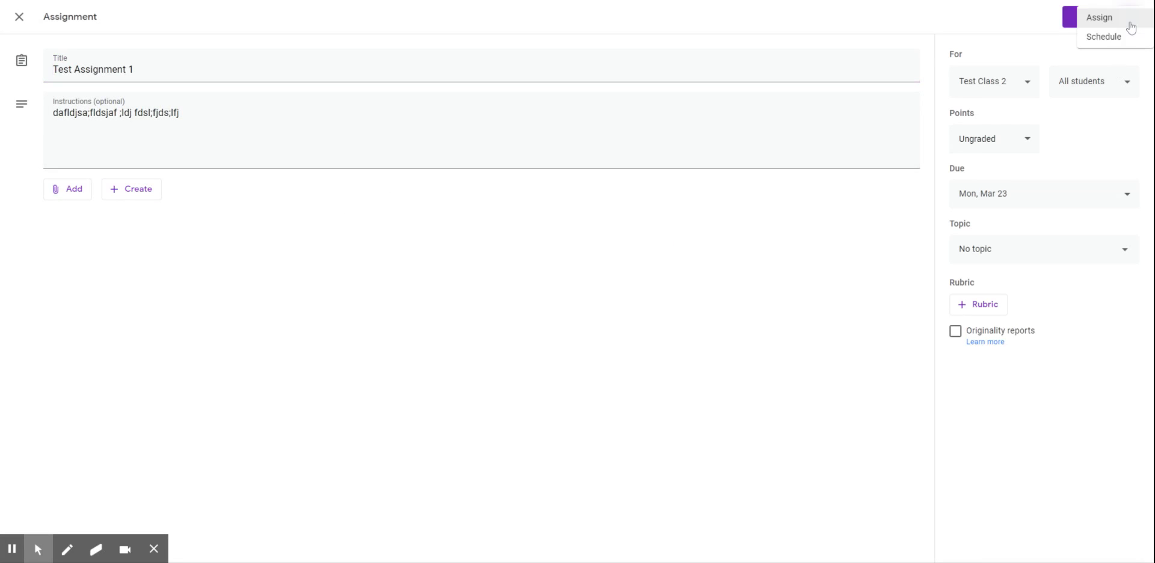
{"action": "left_click", "coordinate": [1114, 41]}
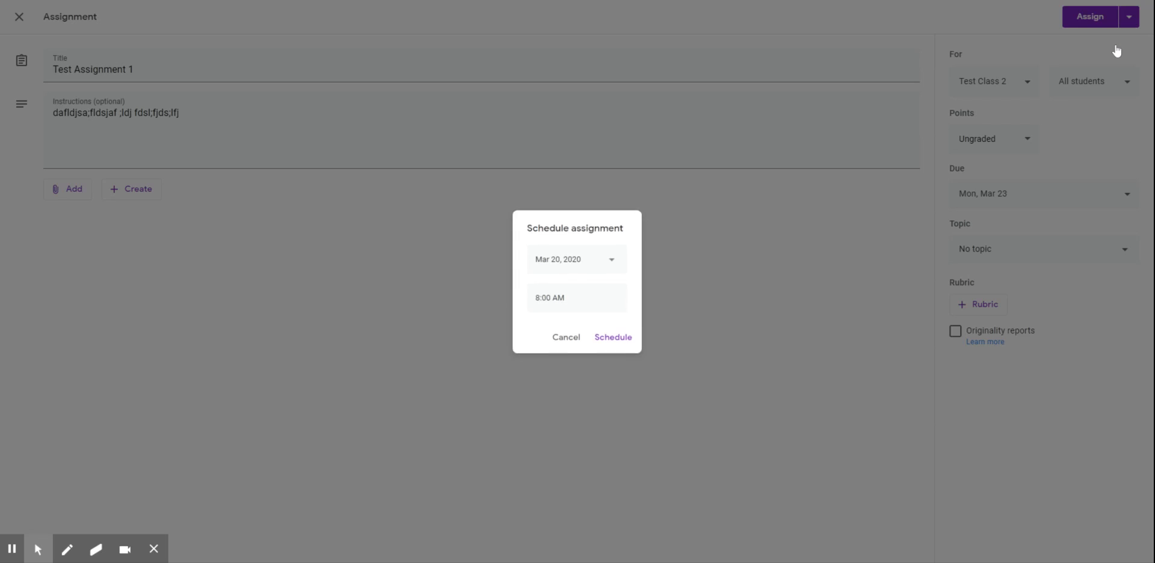
{"action": "left_click", "coordinate": [601, 267]}
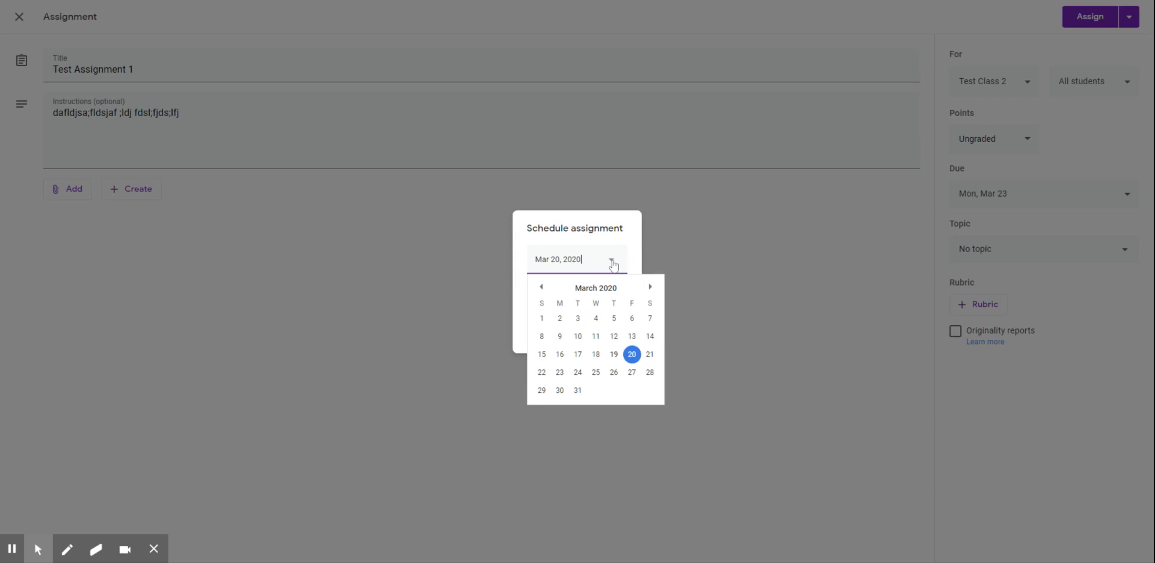
{"action": "left_click", "coordinate": [631, 354]}
{"action": "left_click", "coordinate": [726, 242]}
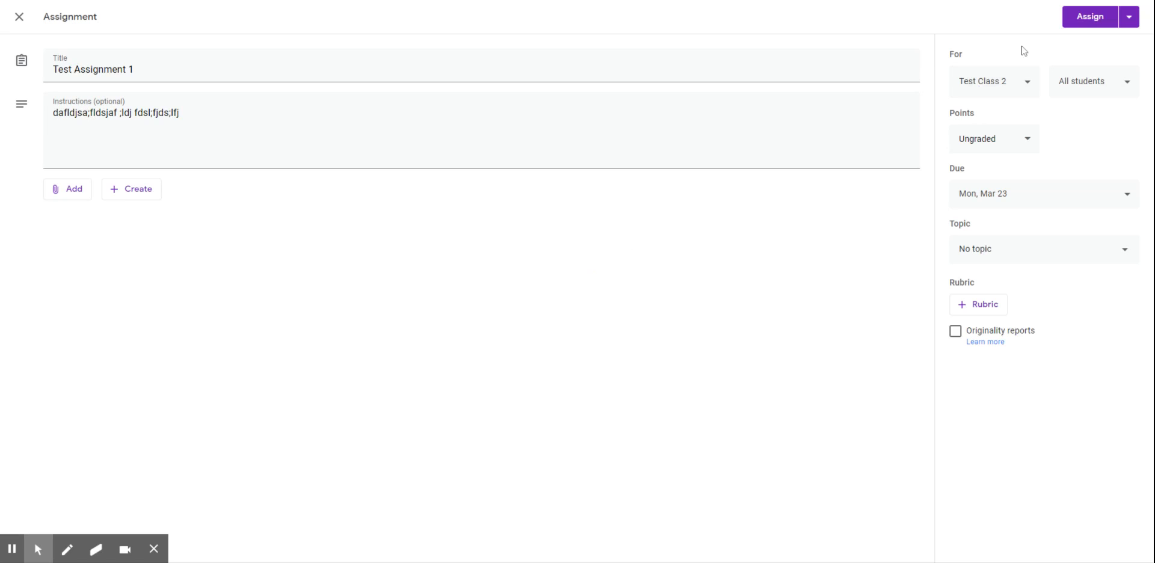
{"action": "left_click", "coordinate": [1128, 16]}
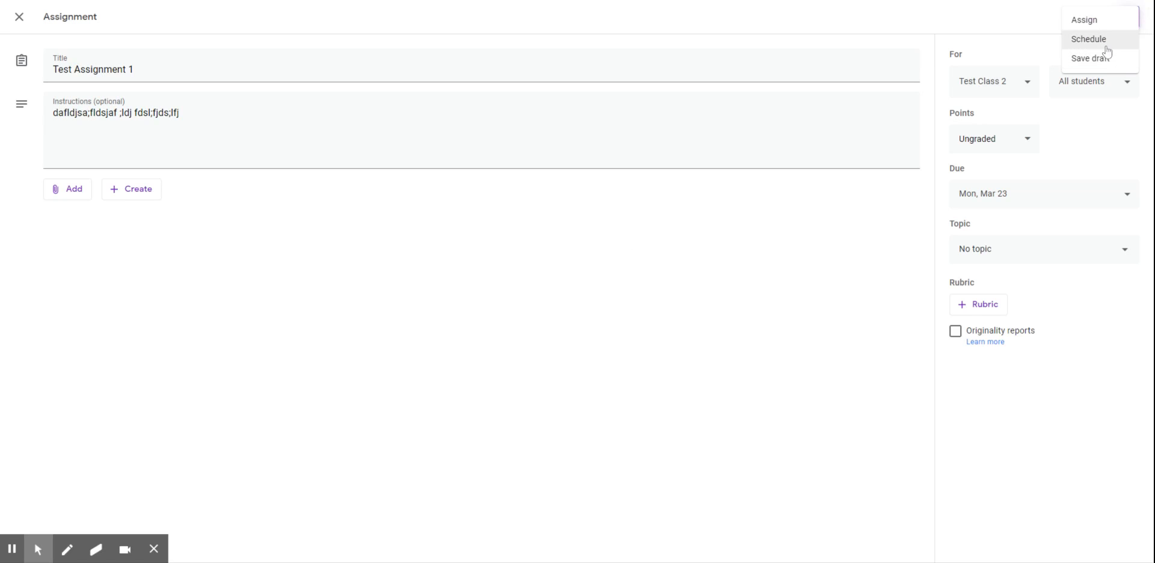
{"action": "left_click", "coordinate": [756, 318]}
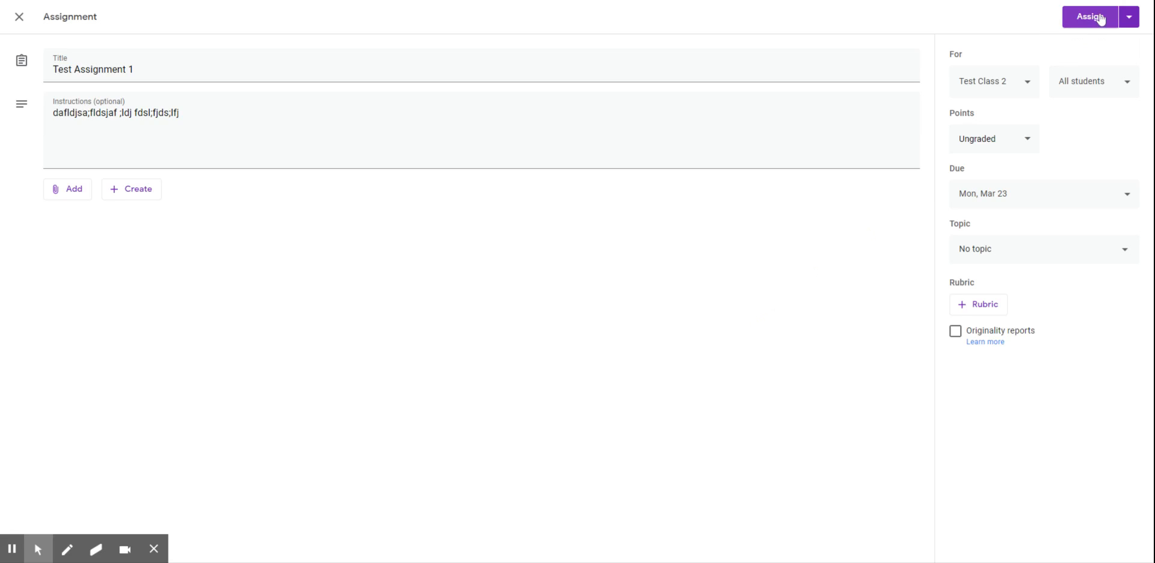
- Check the recipient class list, and assign Test Assignment 1 to all students of Test Class 2 immediately
{"action": "left_click", "coordinate": [1039, 95]}
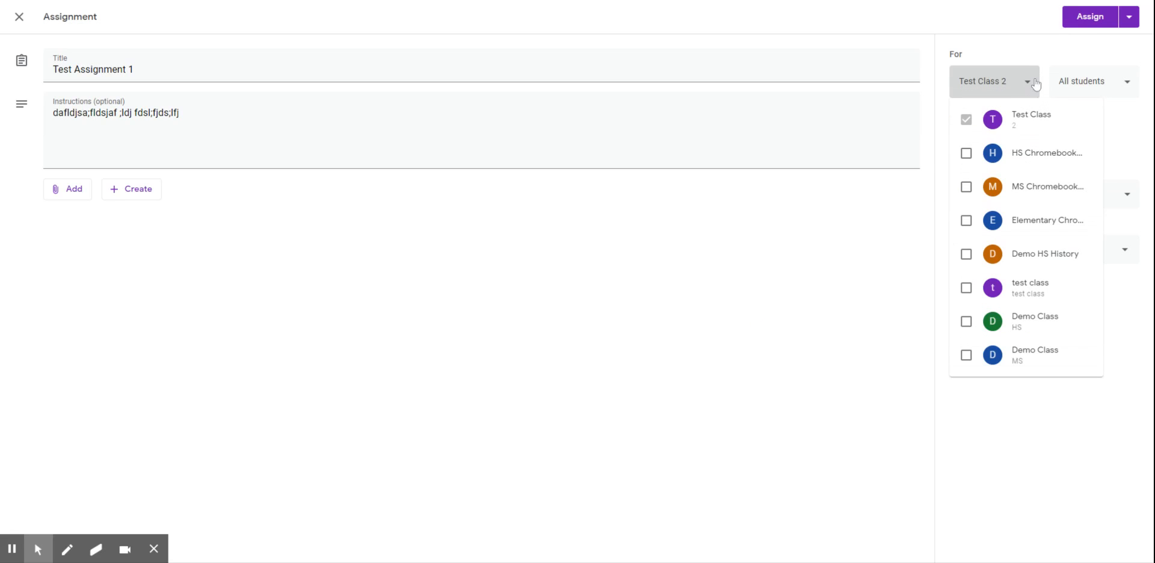
{"action": "left_click", "coordinate": [1066, 37]}
{"action": "left_click", "coordinate": [1092, 17]}
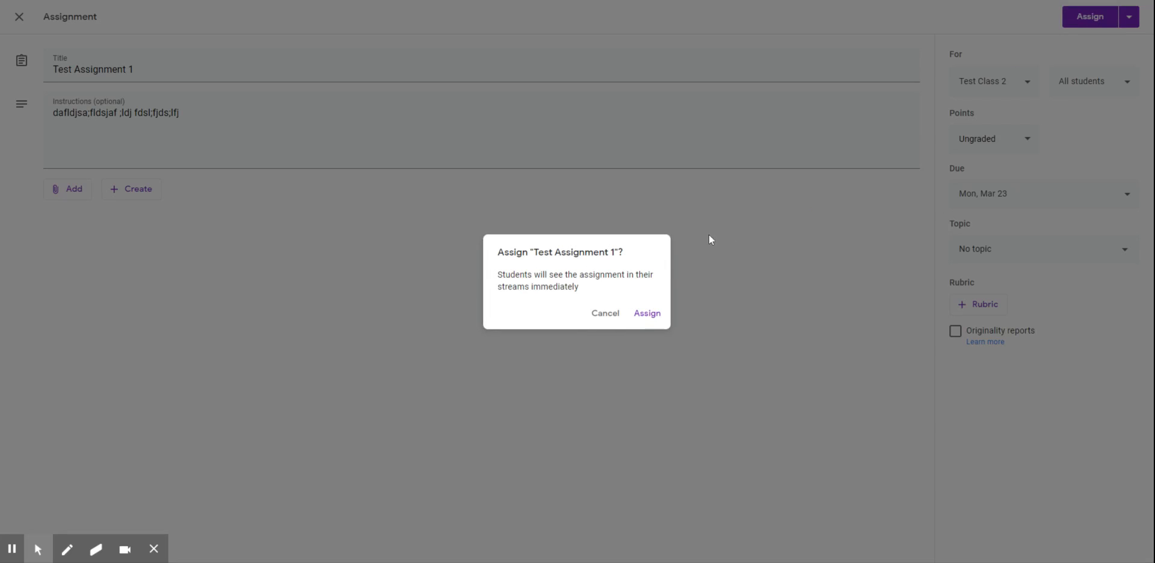
{"action": "left_click", "coordinate": [655, 320]}
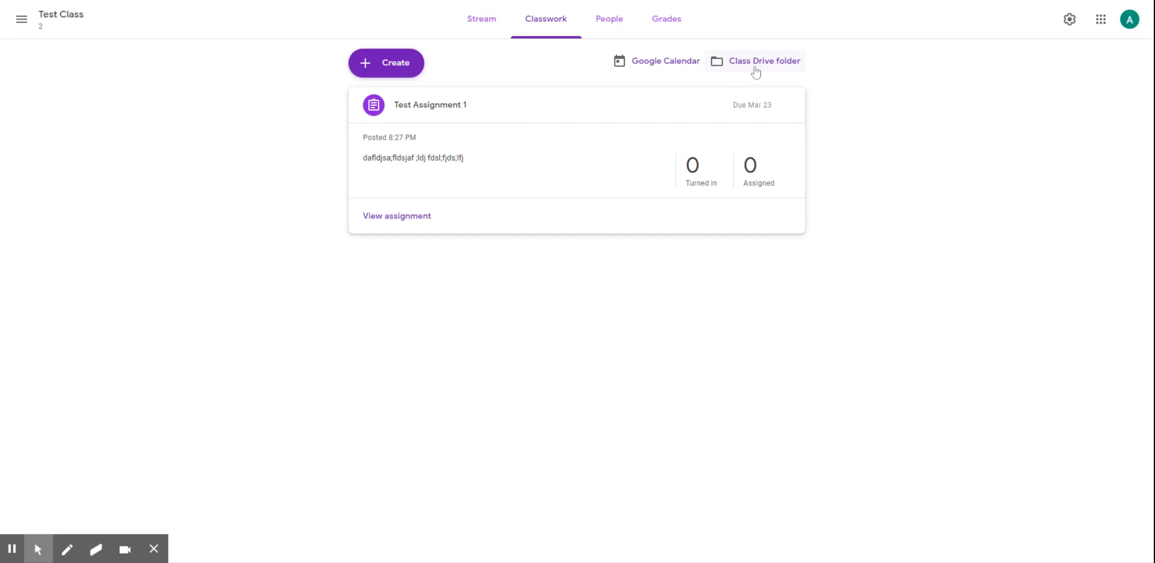
- Look at the form for a new classwork material, and close it without creating one
{"action": "left_click", "coordinate": [661, 70]}
{"action": "left_click", "coordinate": [393, 67]}
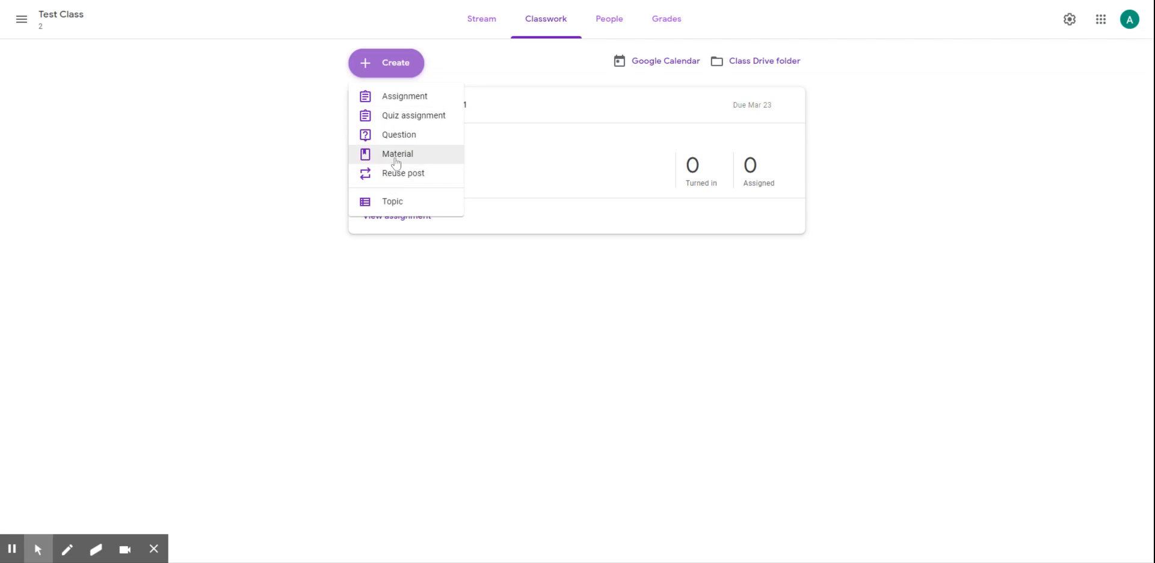
{"action": "left_click", "coordinate": [395, 160]}
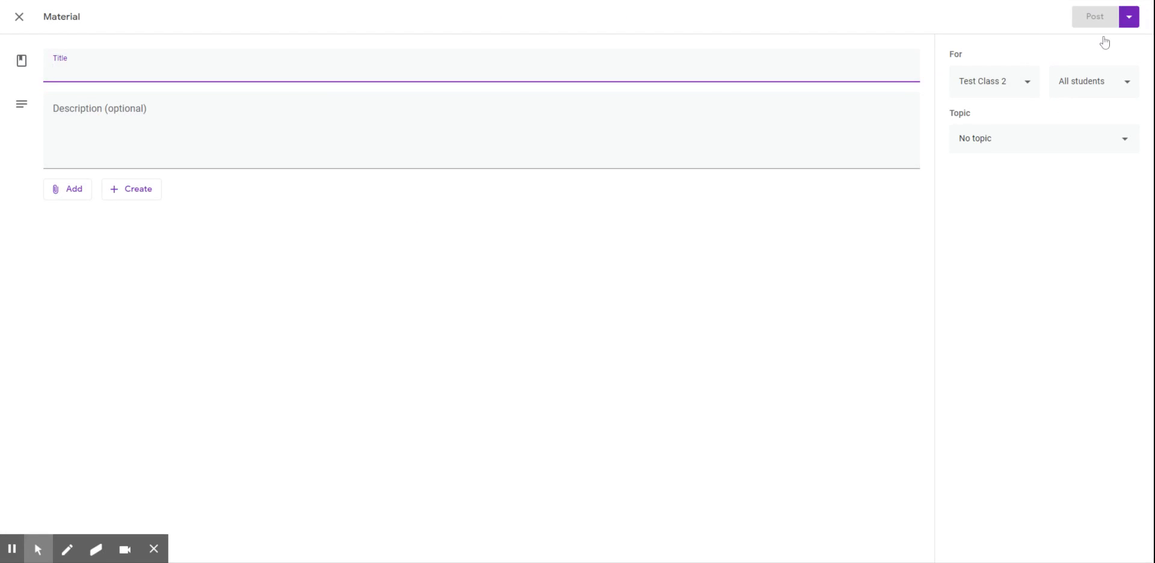
{"action": "left_click", "coordinate": [19, 16]}
- Look at the form and reply options for a new classwork question, and close it without asking one
{"action": "left_click", "coordinate": [388, 68]}
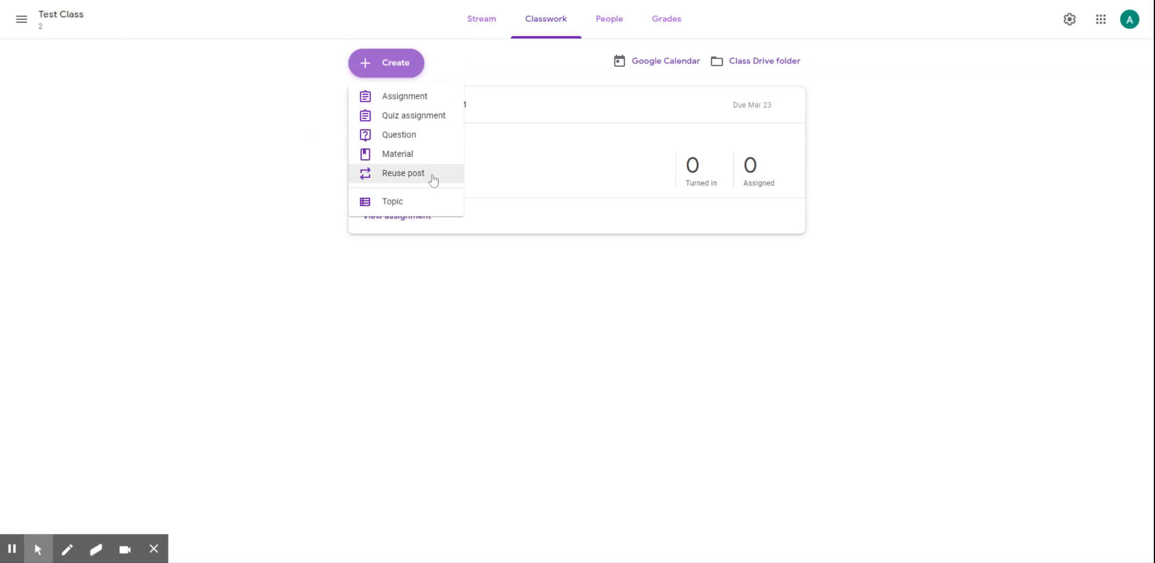
{"action": "left_click", "coordinate": [398, 140]}
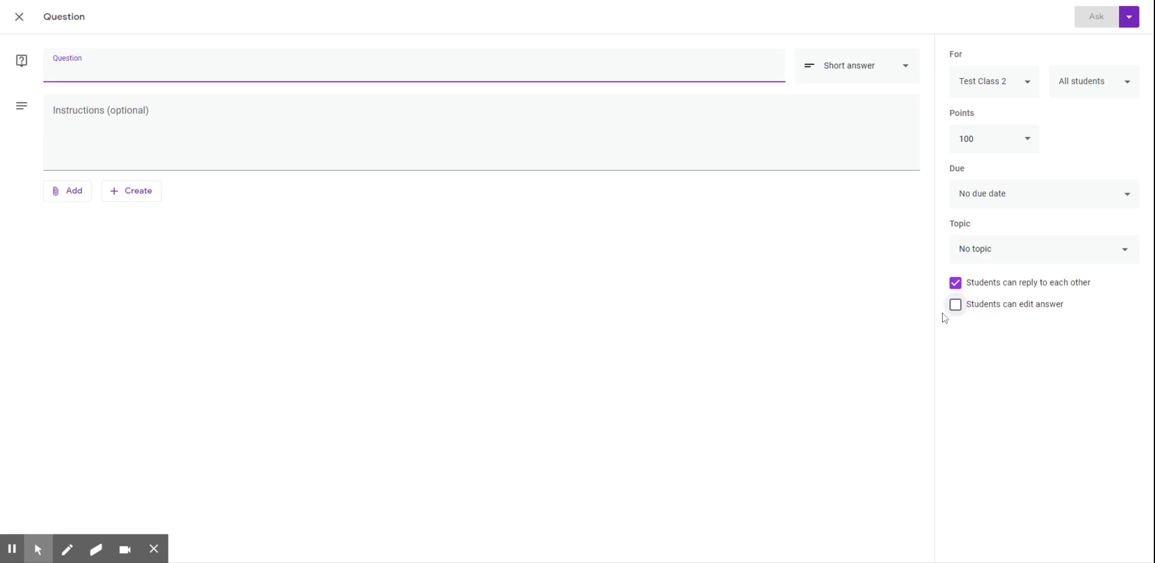
{"action": "left_click", "coordinate": [20, 19]}
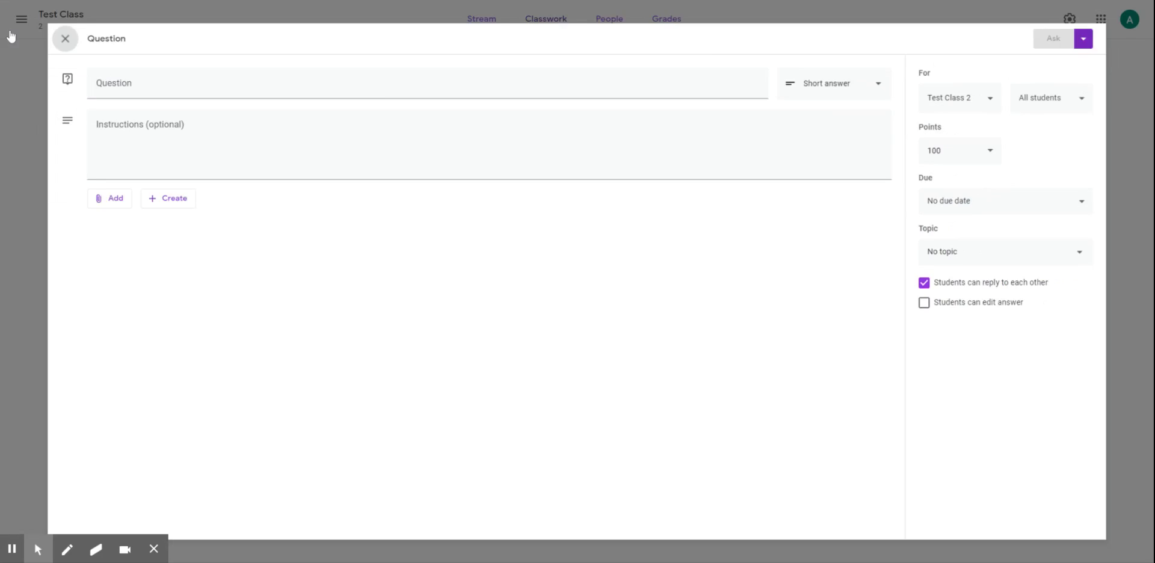